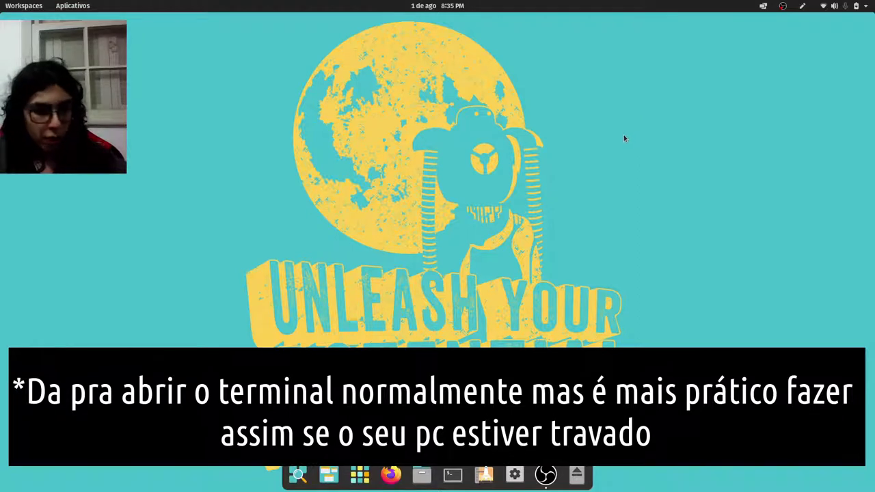
- Search the installed applications for "configu" and open Configurações
click(73, 6)
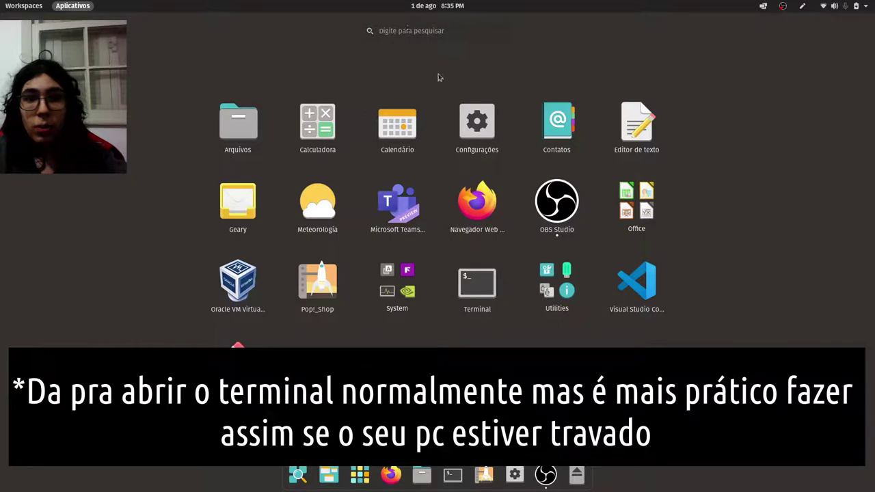
click(386, 29)
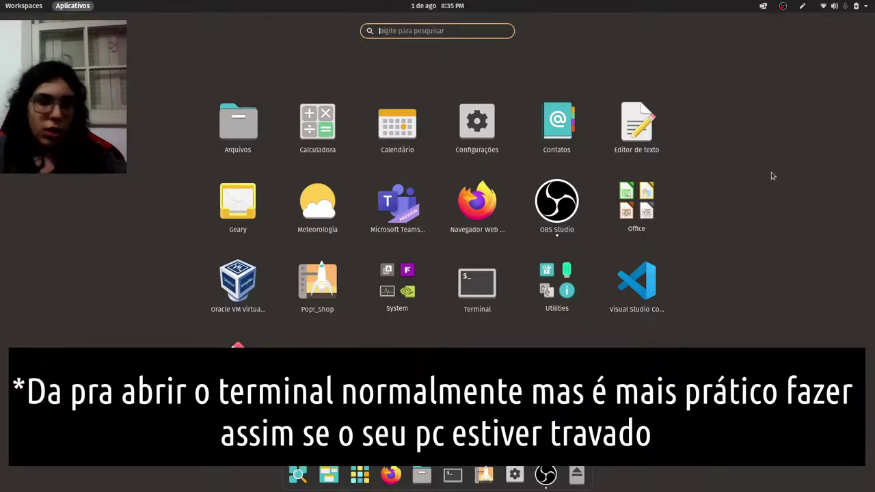
text(cons)
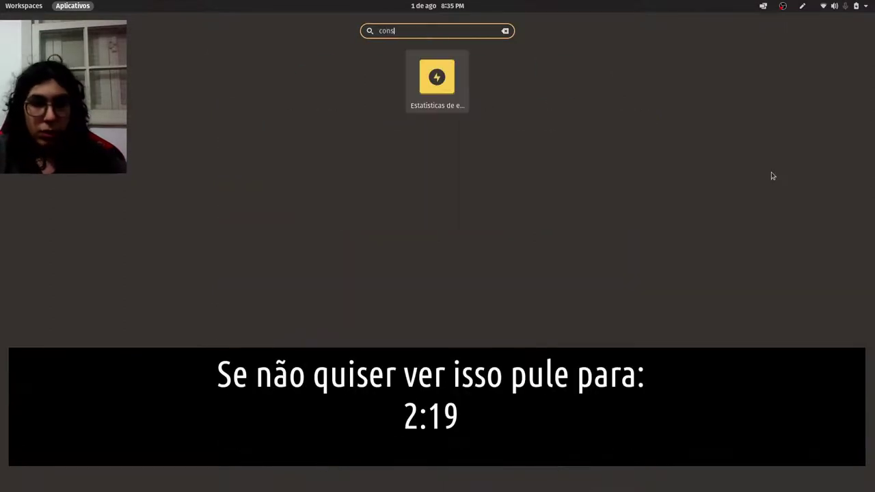
key(BackSpace)
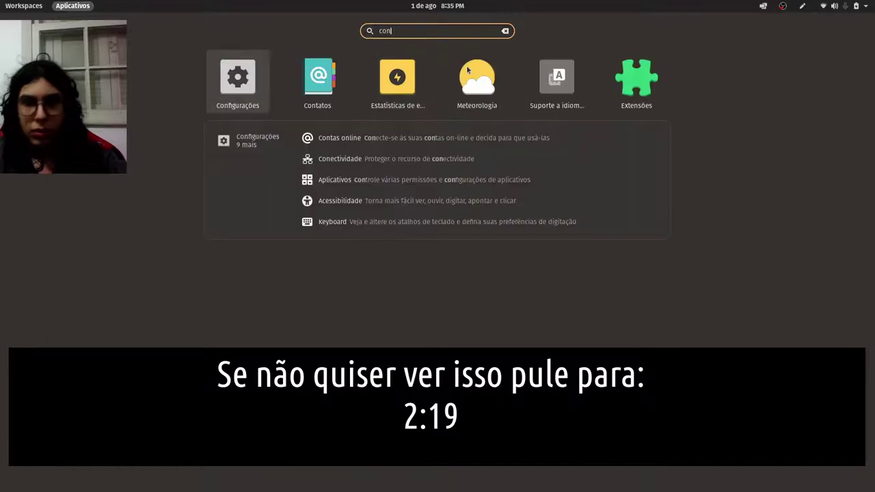
text(figu)
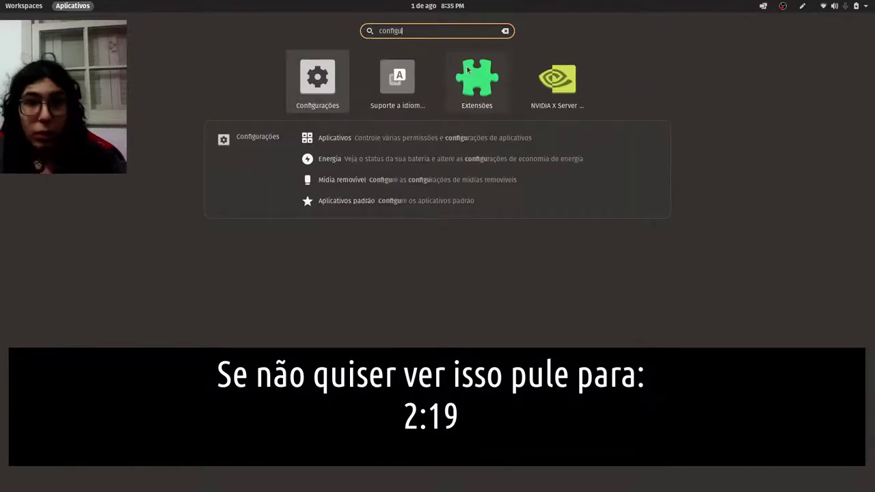
click(336, 82)
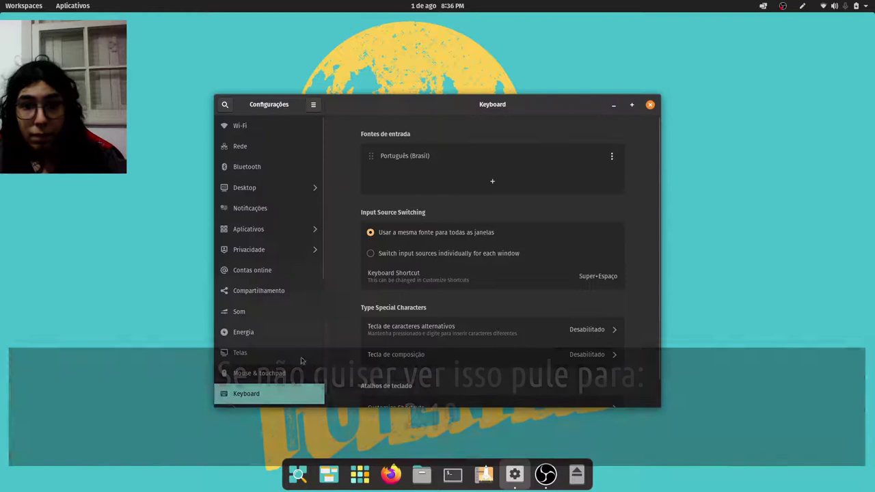
- Show the Keyboard settings page and maximize the settings window
scroll(293, 236, down, 5)
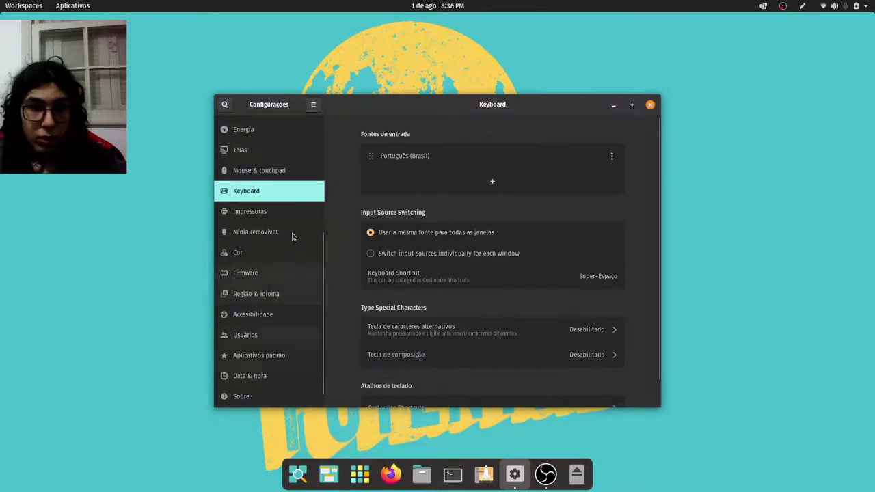
click(253, 155)
click(241, 174)
click(246, 191)
scroll(315, 286, up, 2)
scroll(301, 315, down, 3)
scroll(301, 318, up, 3)
scroll(321, 319, down, 3)
scroll(303, 356, up, 6)
scroll(298, 342, down, 6)
scroll(295, 323, up, 5)
scroll(295, 323, down, 5)
drag(390, 109, 393, 2)
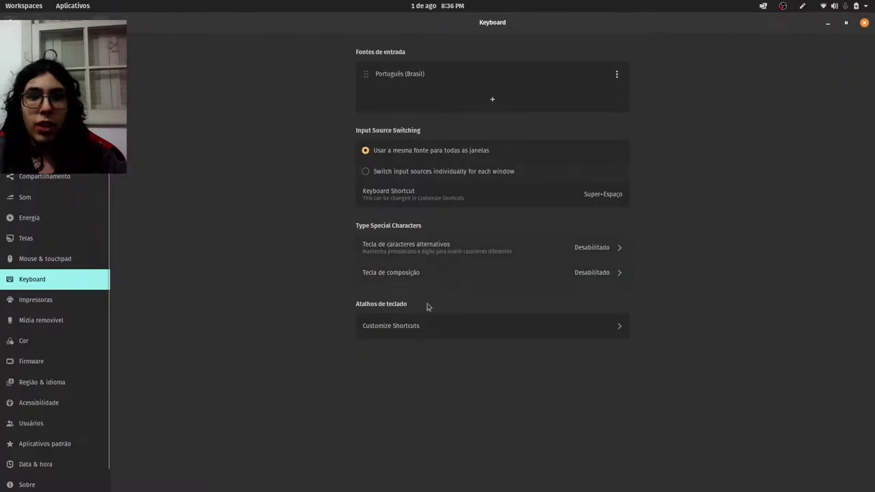
- Create a custom keyboard shortcut with the command firefox and the key combination Super+T
click(477, 336)
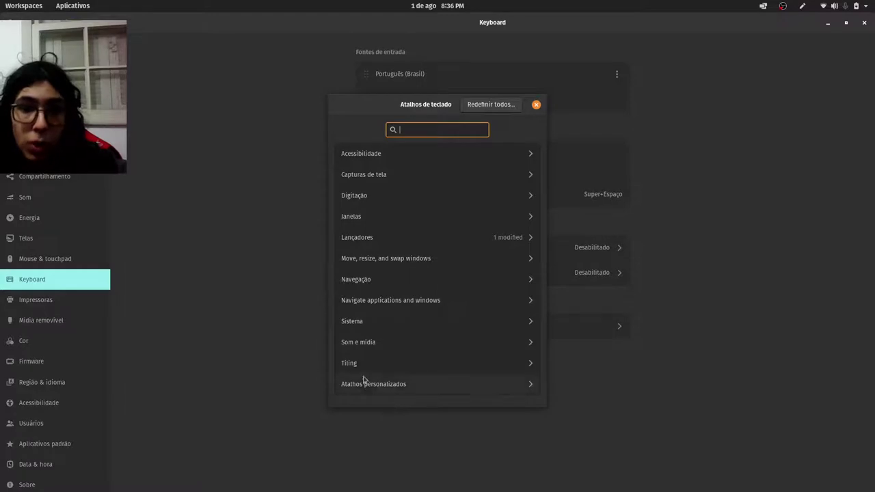
click(387, 386)
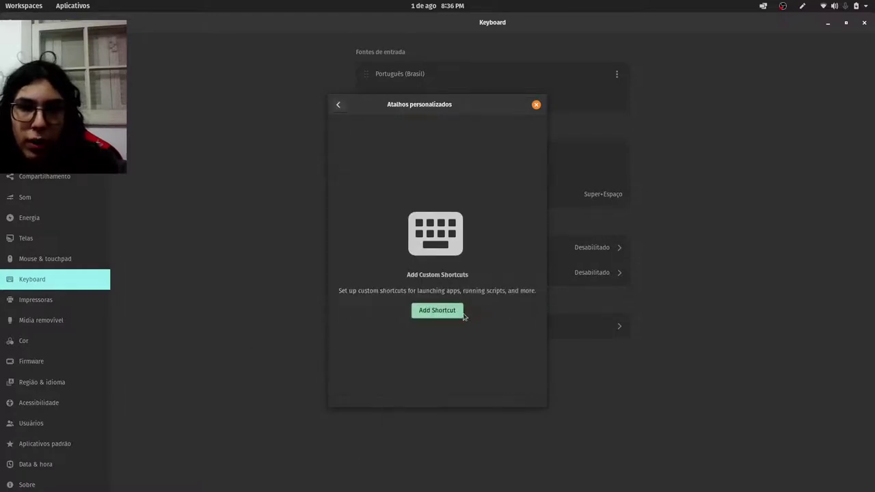
click(452, 317)
click(387, 247)
text(fl)
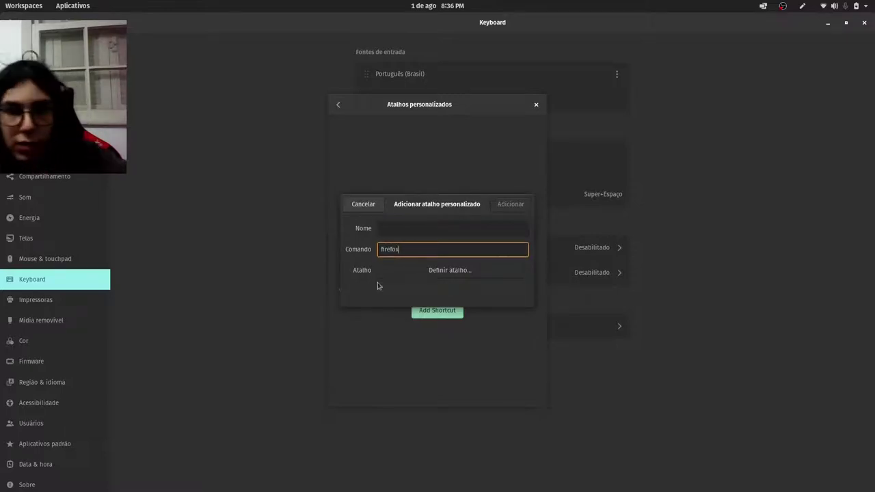
click(441, 273)
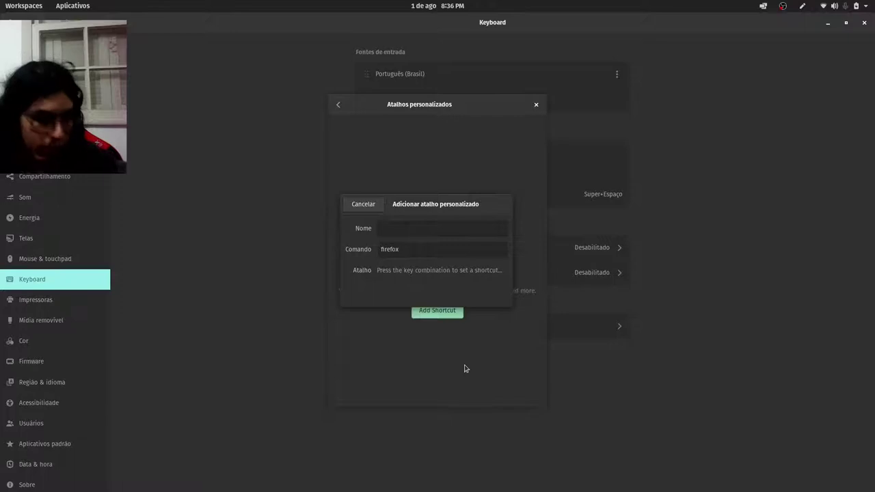
key(super+t)
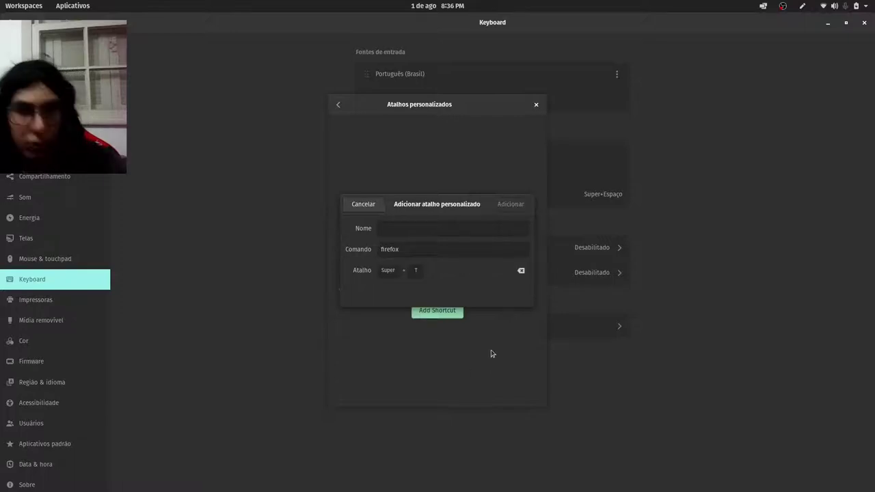
- Name the custom shortcut teste, add it, and test it by launching and closing Firefox
click(443, 227)
text(teste)
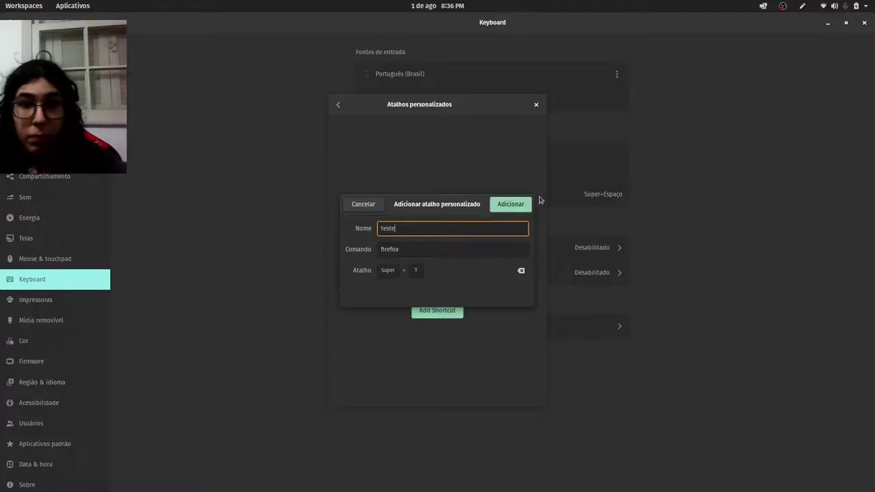
click(519, 206)
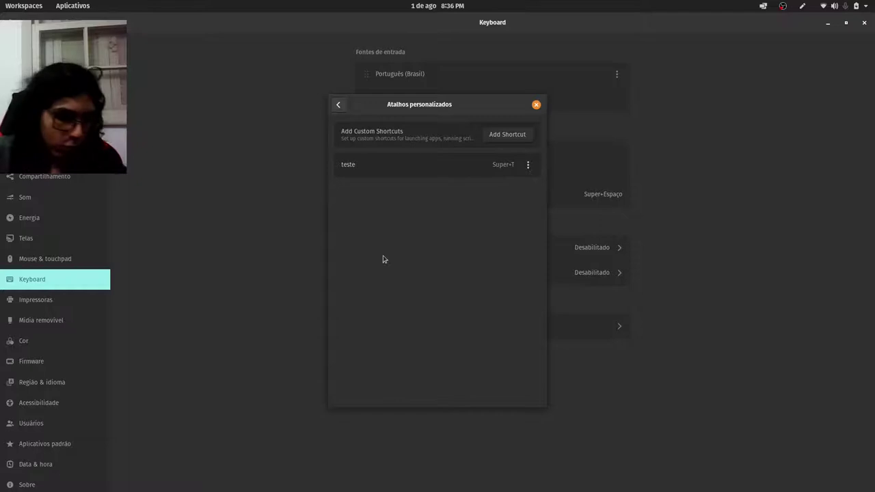
key(super+t)
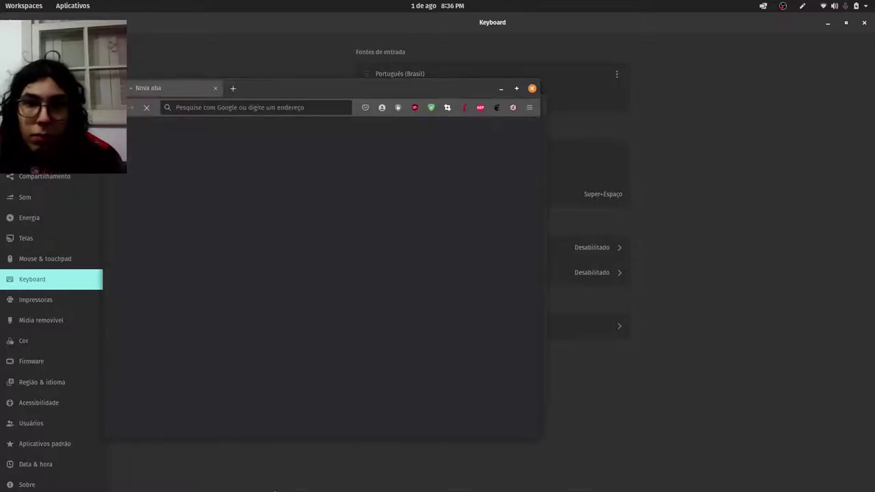
click(533, 88)
- Search all keyboard shortcuts for "termi" to find the terminal launcher entry
click(338, 104)
click(449, 130)
text(tef)
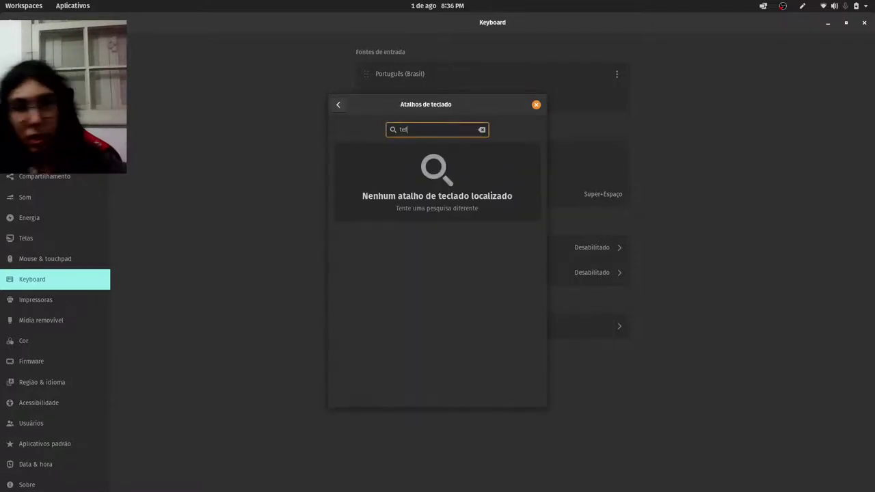
key(BackSpace)
text(r)
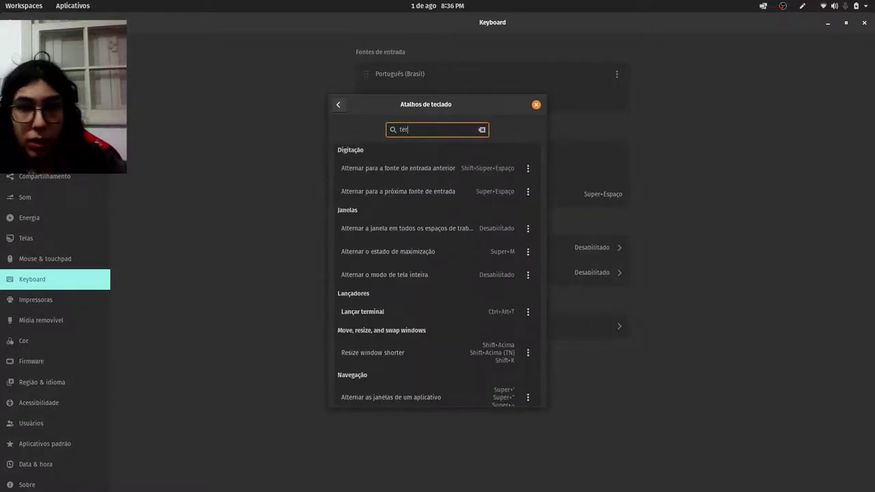
text(mi)
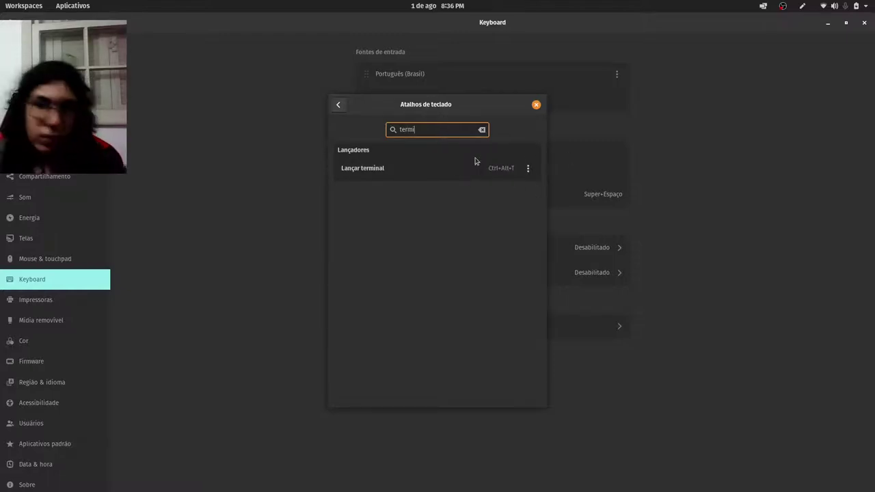
- Add Super+T as another shortcut for Lançar terminal, replacing its use by teste, and remove it from the launcher again
click(528, 169)
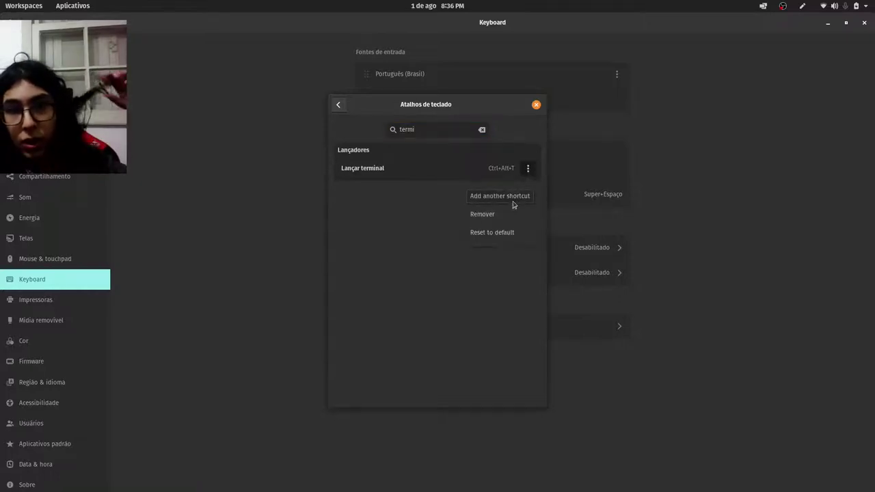
click(510, 198)
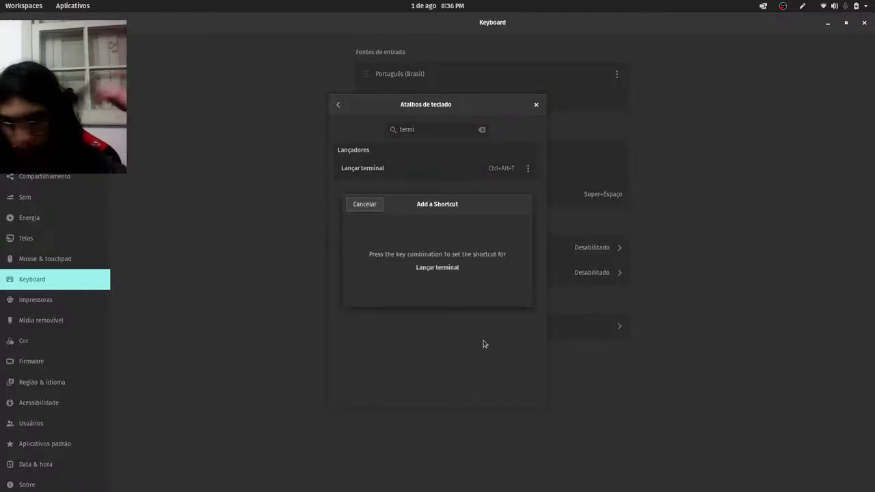
key(super+t)
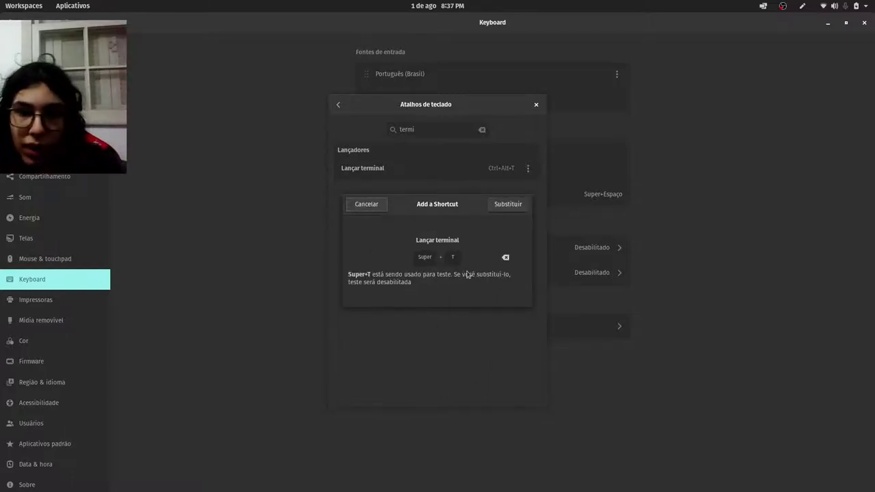
click(508, 205)
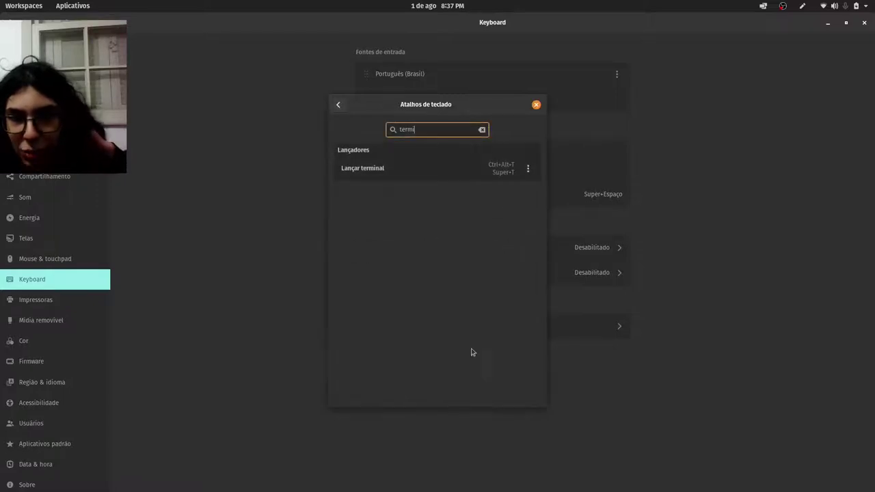
click(527, 170)
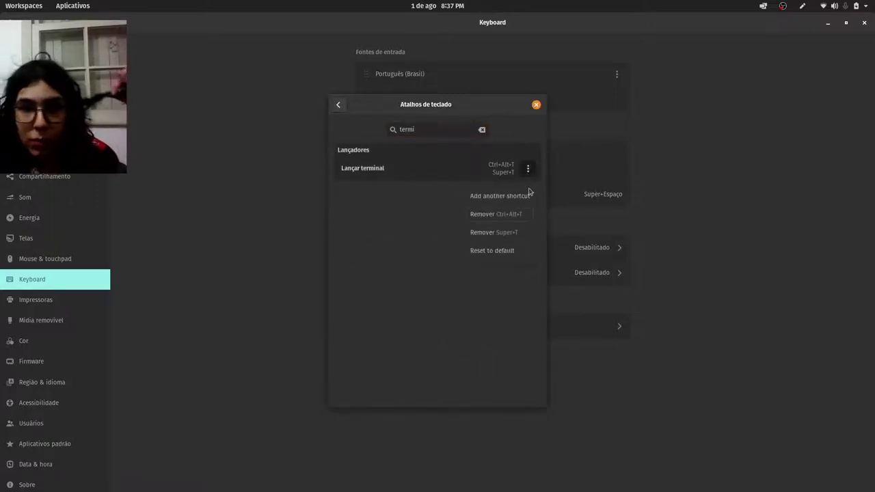
click(510, 235)
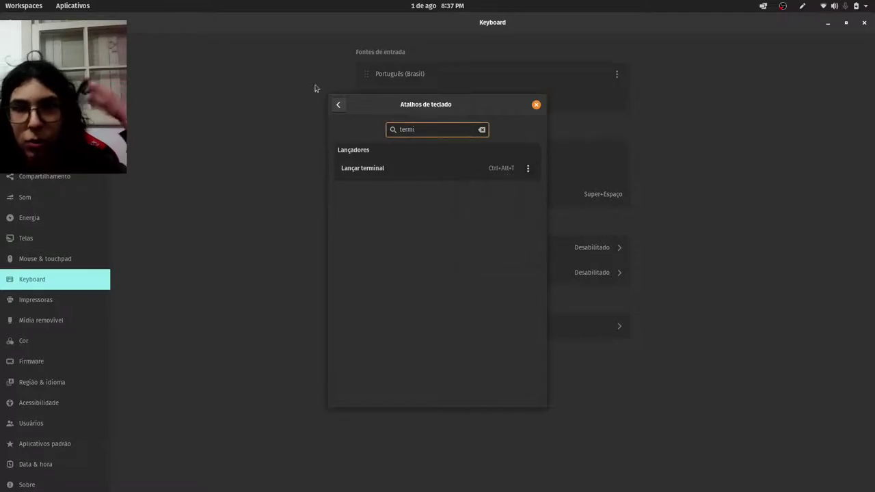
- Review the shortcuts in the Lançadores category and close the keyboard shortcuts dialog
click(339, 103)
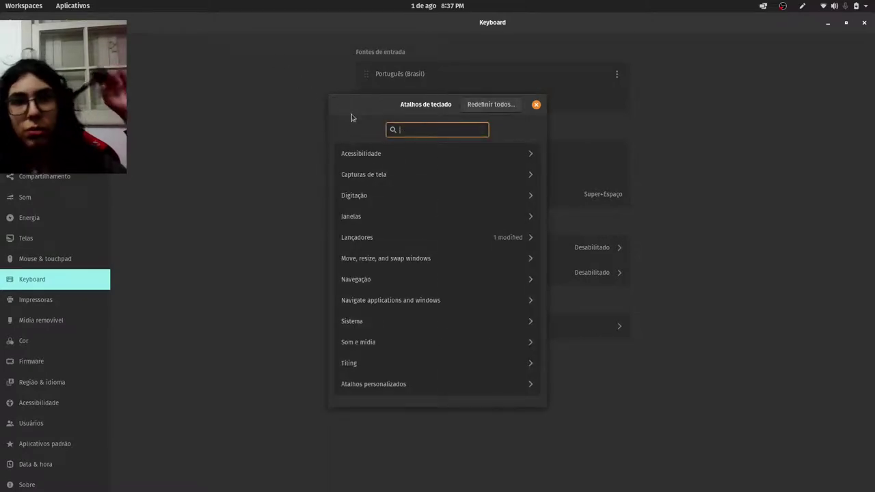
click(503, 238)
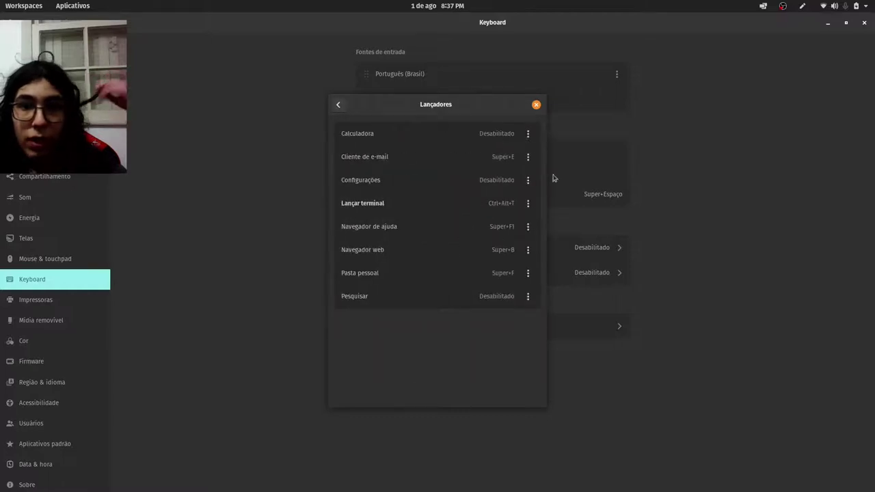
click(338, 107)
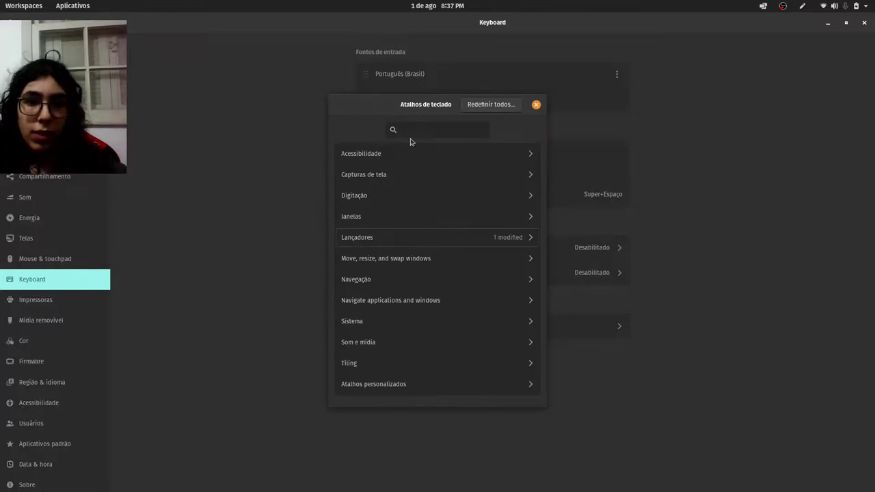
click(536, 105)
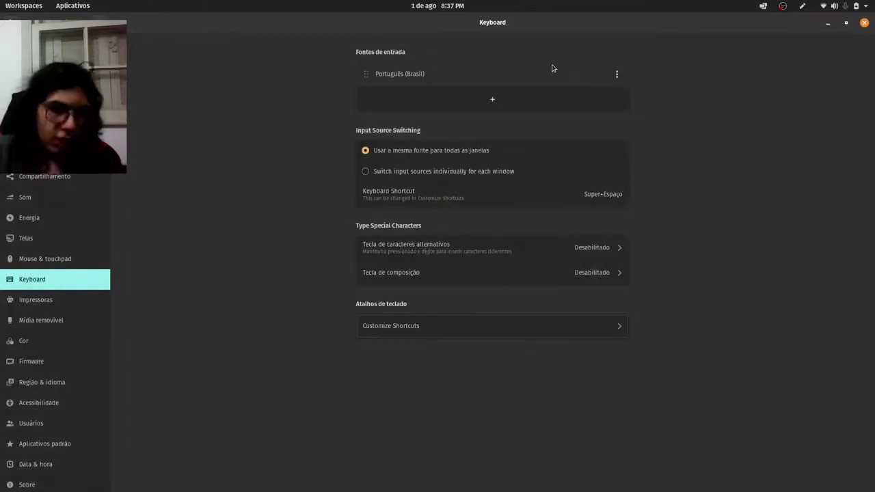
- Replace the settings window with a new terminal window placed near the centre of the desktop
key(ctrl+alt+t)
click(864, 22)
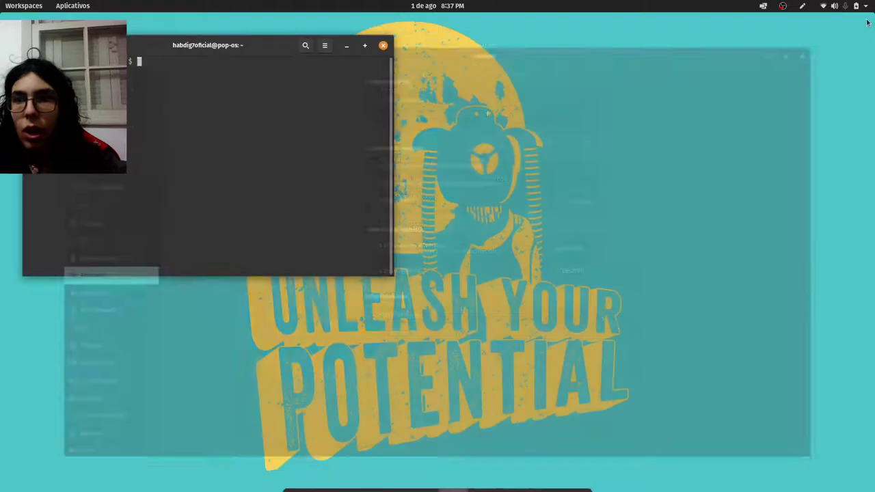
click(850, 6)
click(851, 6)
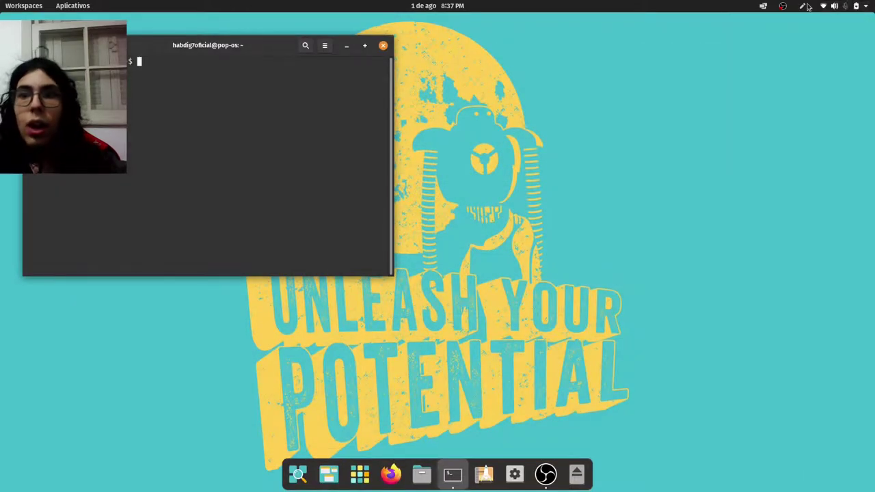
drag(258, 42, 452, 128)
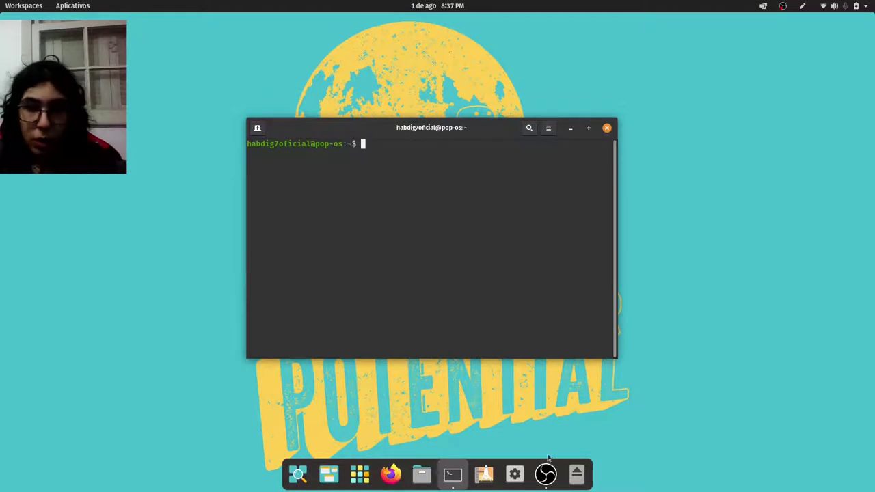
- Launch Firefox and bring the terminal window back in front of it
click(392, 473)
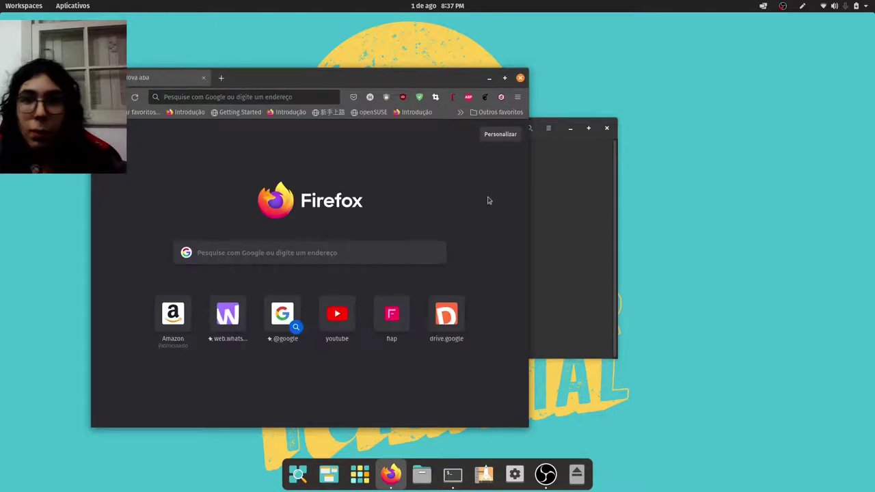
click(547, 199)
text(kiall)
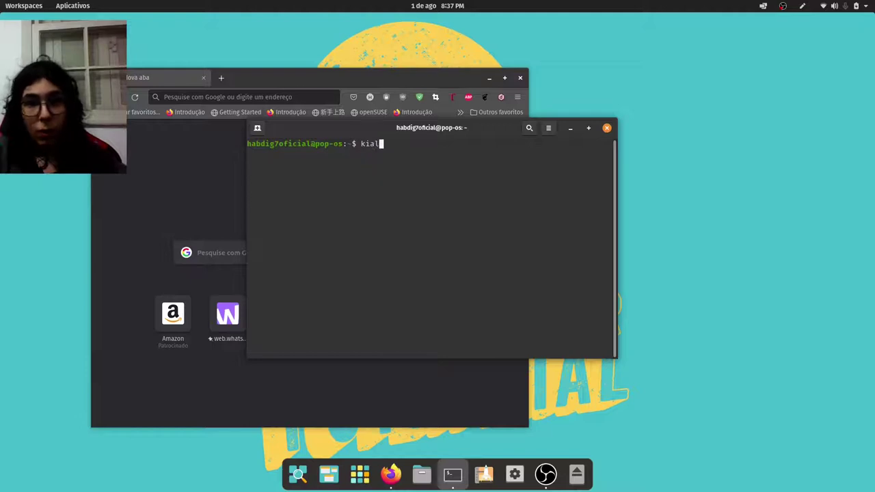
key(BackSpace)
key(BackSpace)
key(BackSpace)
key(BackSpace)
text(ll)
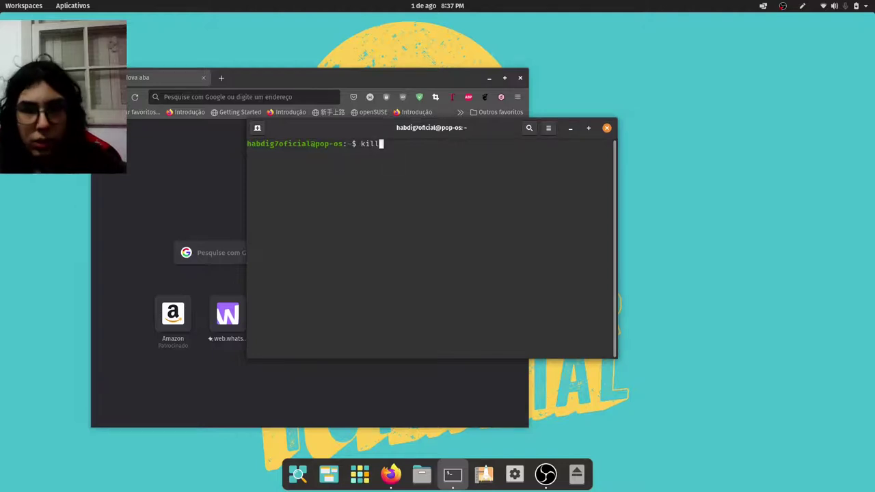
text(all)
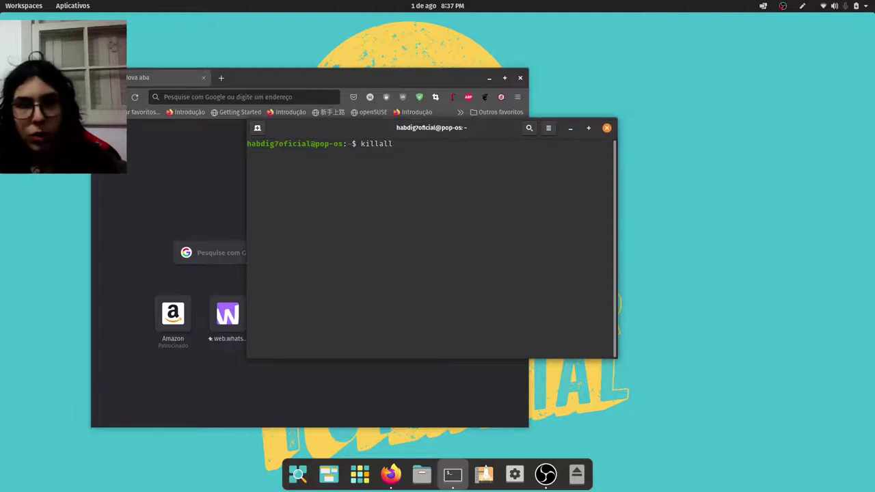
key(BackSpace)
key(BackSpace)
key(BackSpace)
key(BackSpace)
key(BackSpace)
key(BackSpace)
key(BackSpace)
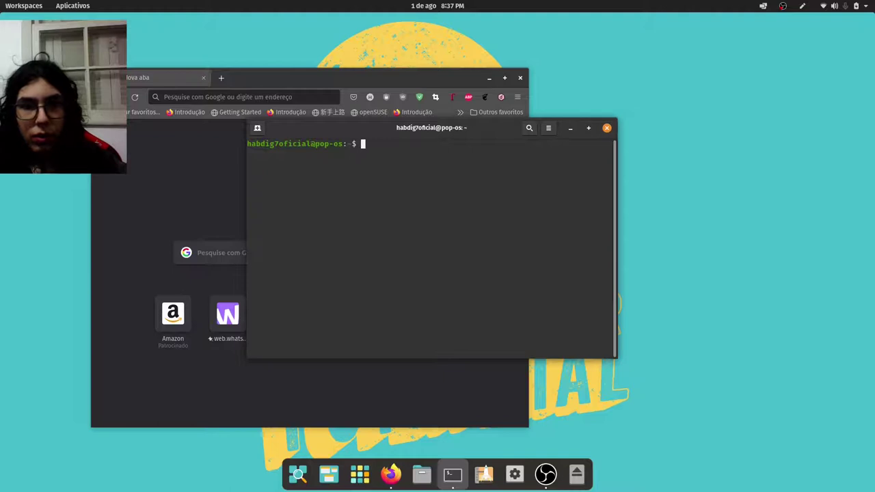
- Kill the running Firefox from the terminal with the command killall firefox
text(kill)
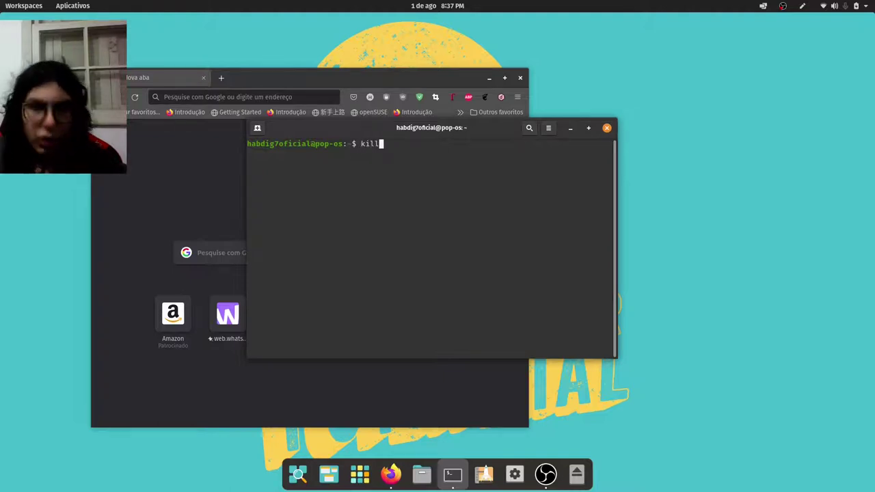
text(all )
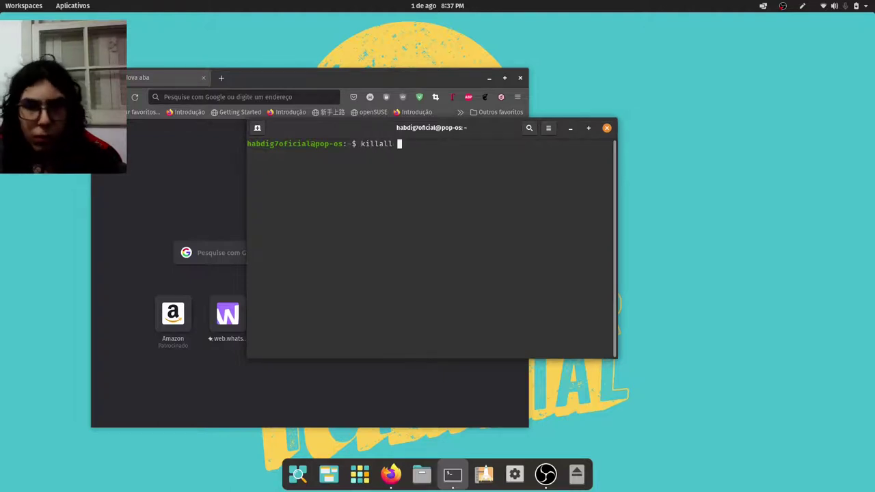
text(firefox)
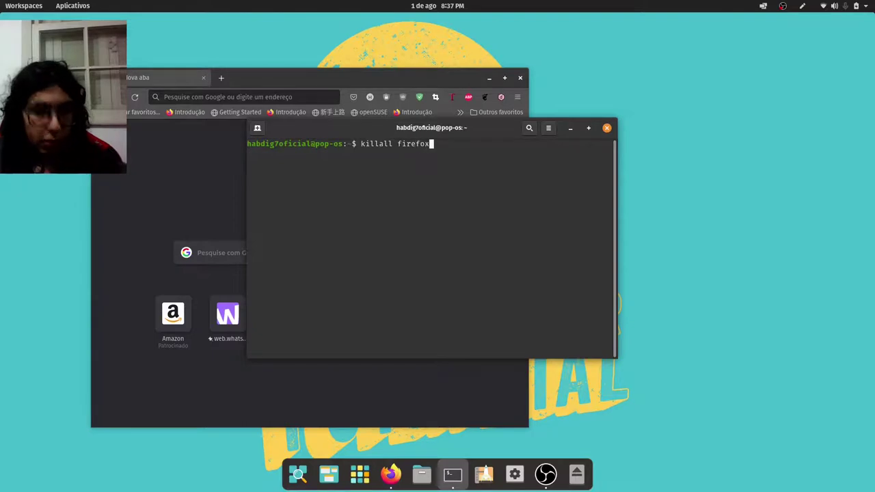
key(Return)
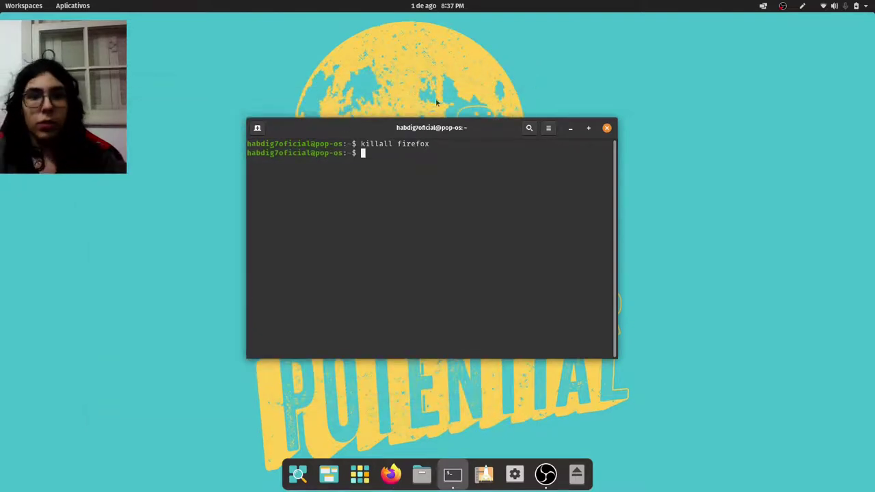
- Open Firefox and Pop!_Shop, and place the terminal window in front of them
click(390, 474)
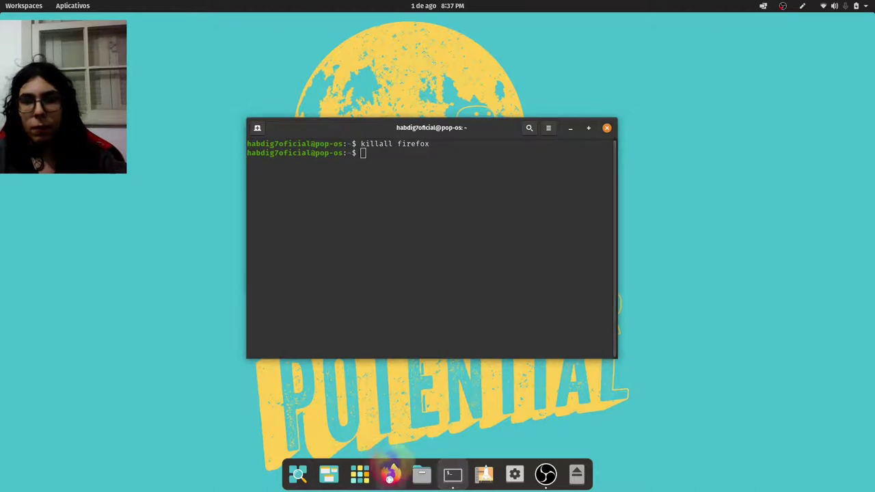
drag(435, 127, 340, 190)
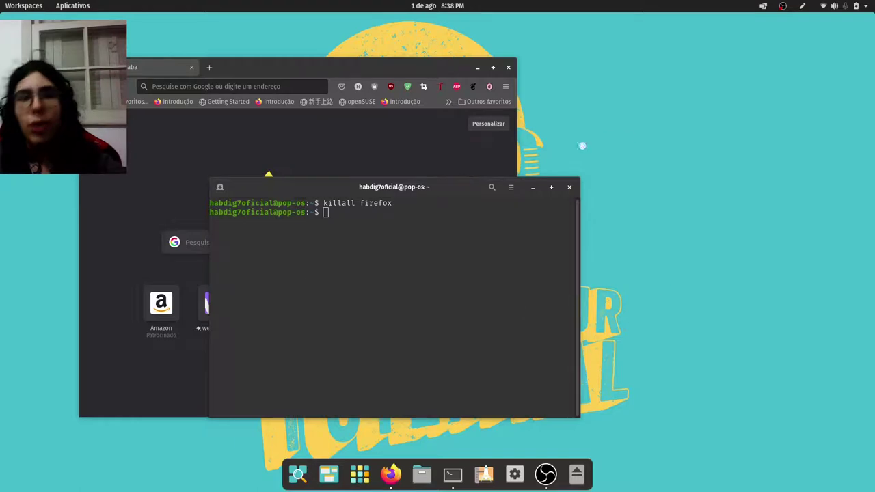
click(410, 197)
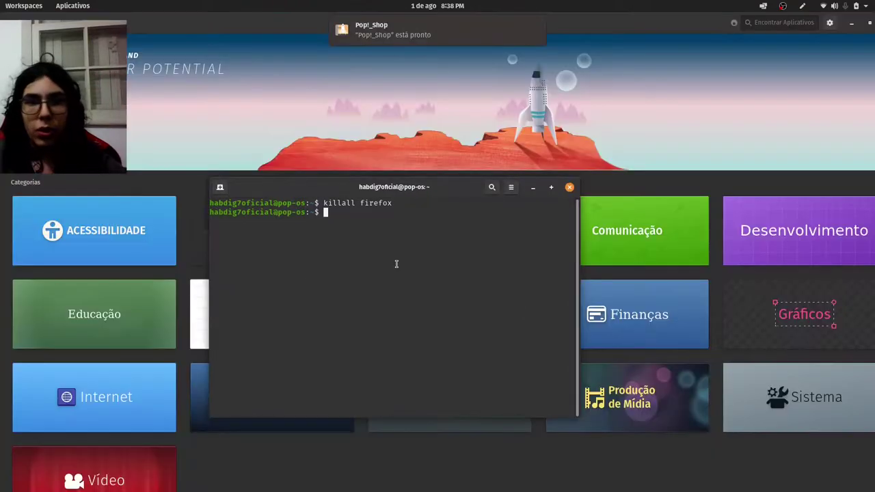
- Try to kill Pop!_Shop from the terminal with the command killall popshop
text(kil)
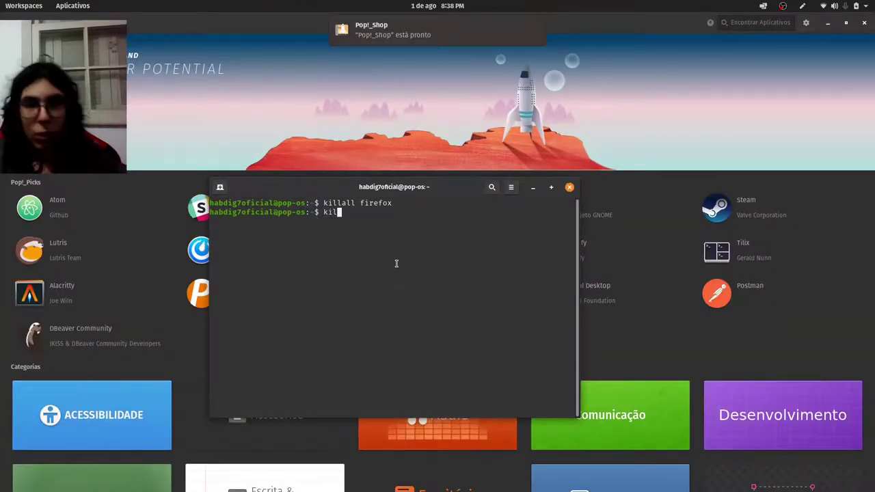
text(l)
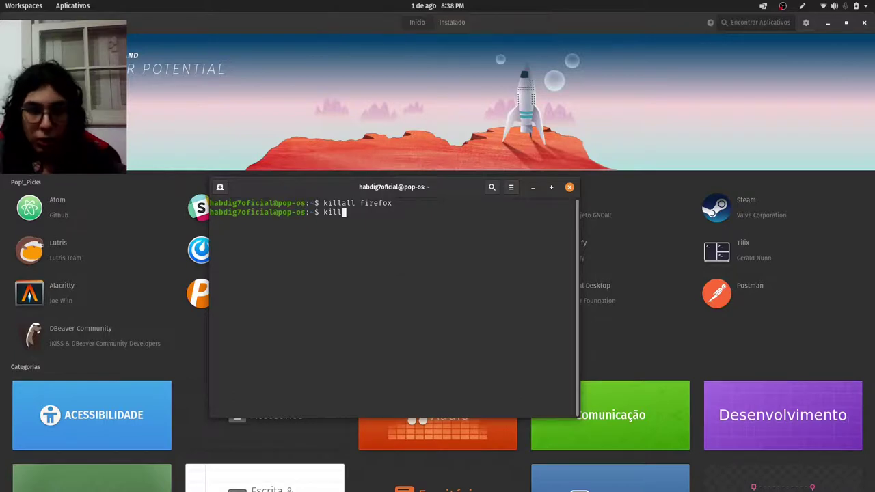
text(qt)
key(BackSpace)
key(BackSpace)
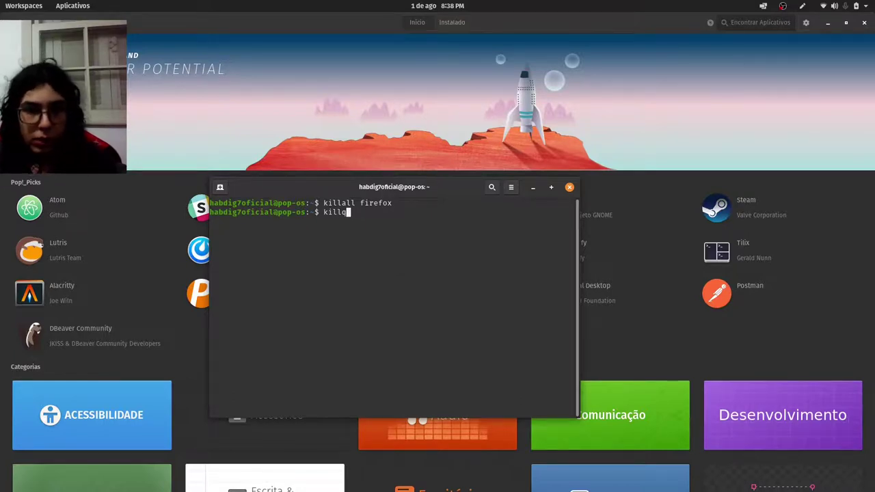
text(all popsho)
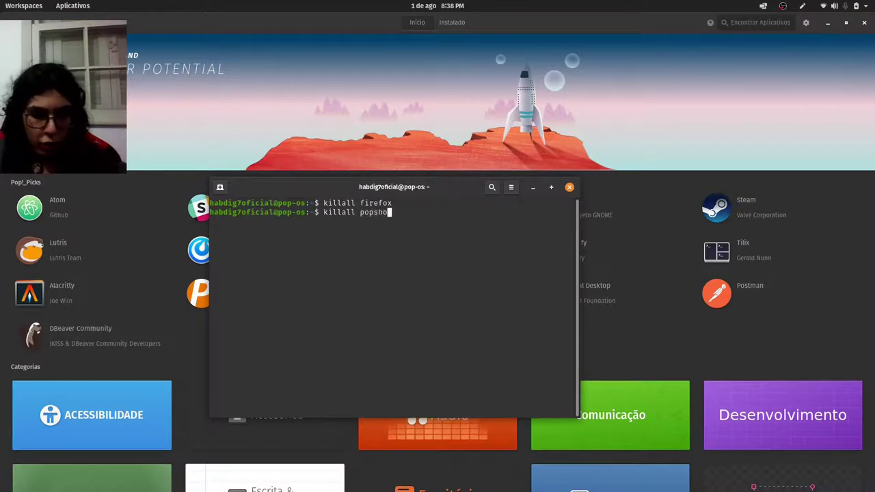
text(p)
key(Return)
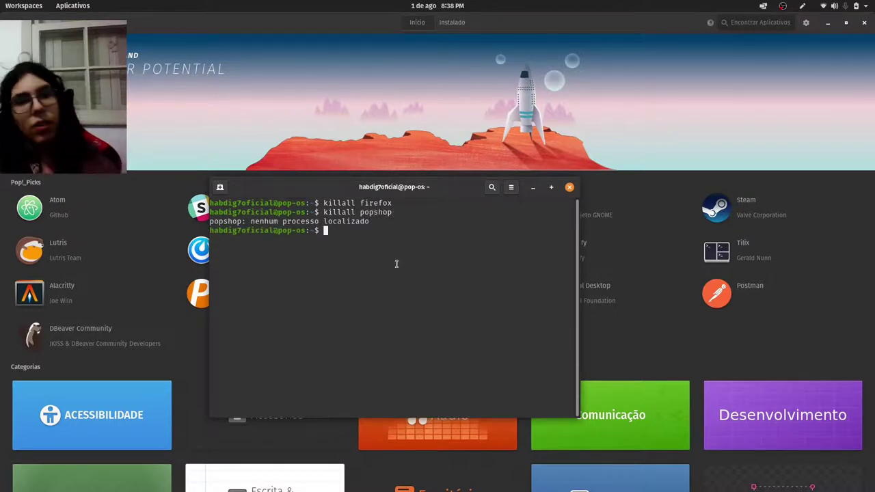
- Run xkill in the terminal and choose the terminal's own window as the one to kill
text(xkill)
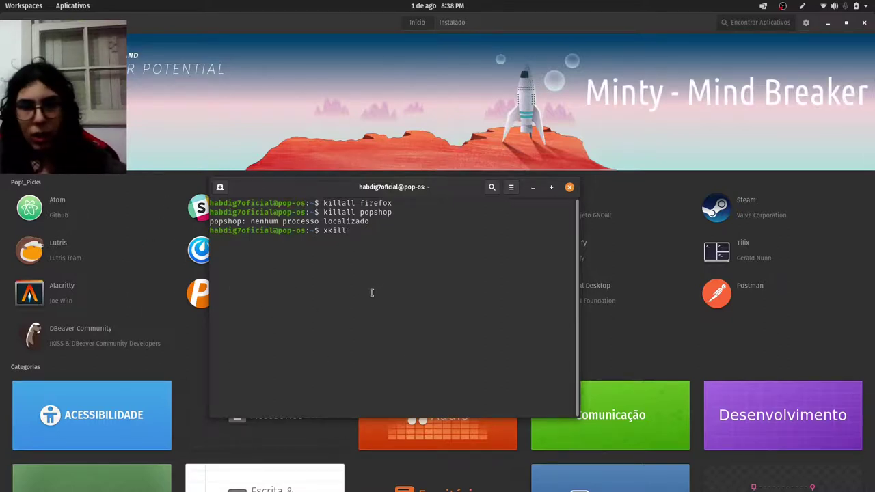
key(Return)
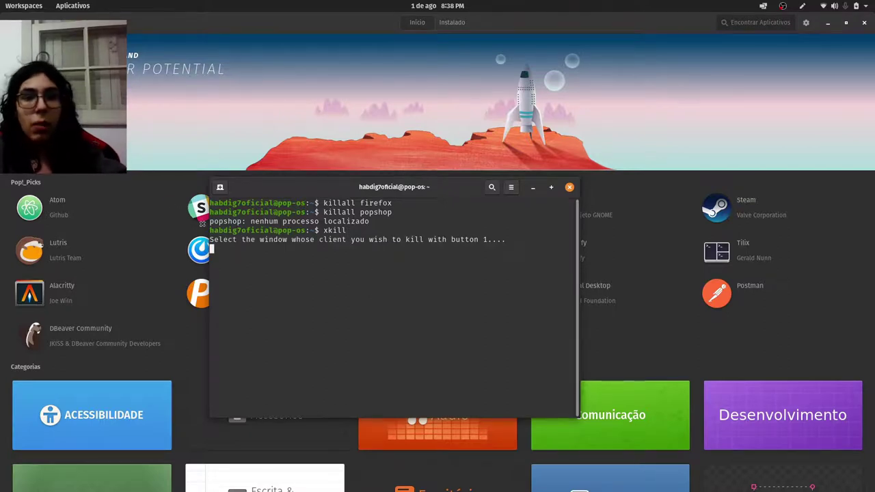
click(289, 183)
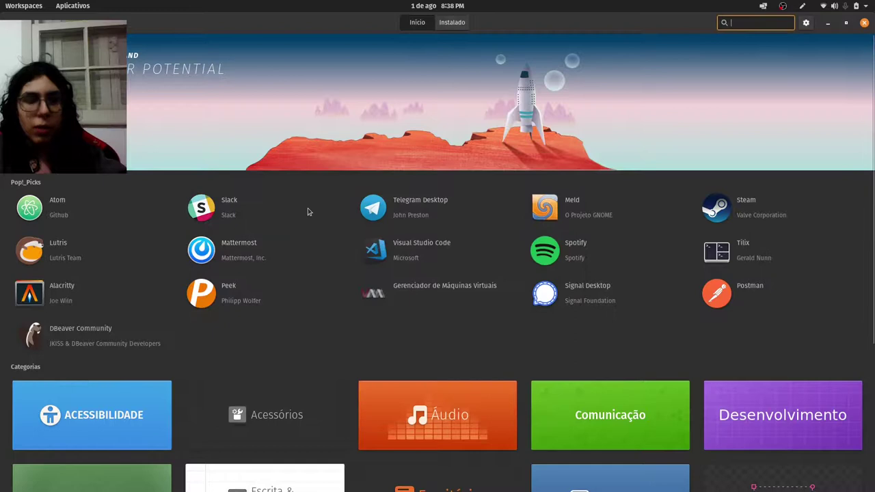
- Open a new terminal, run xkill, and choose the Pop!_Shop window as the one to kill
key(ctrl+alt+t)
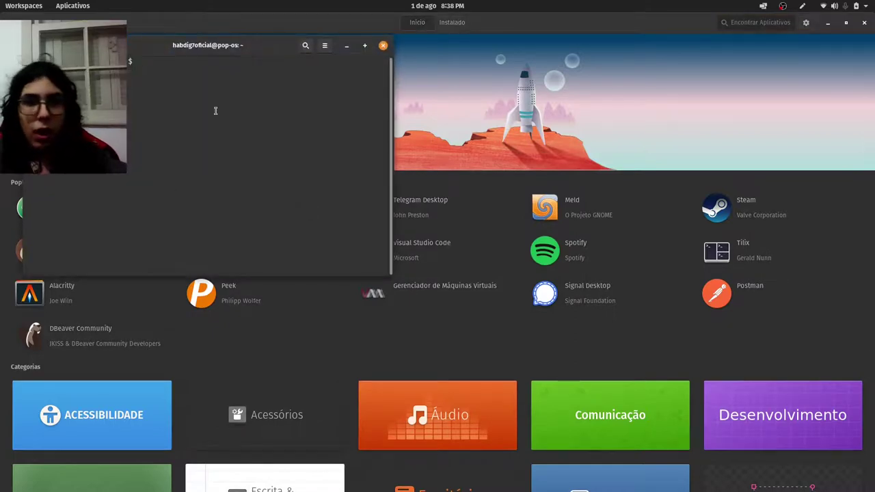
text(xkill)
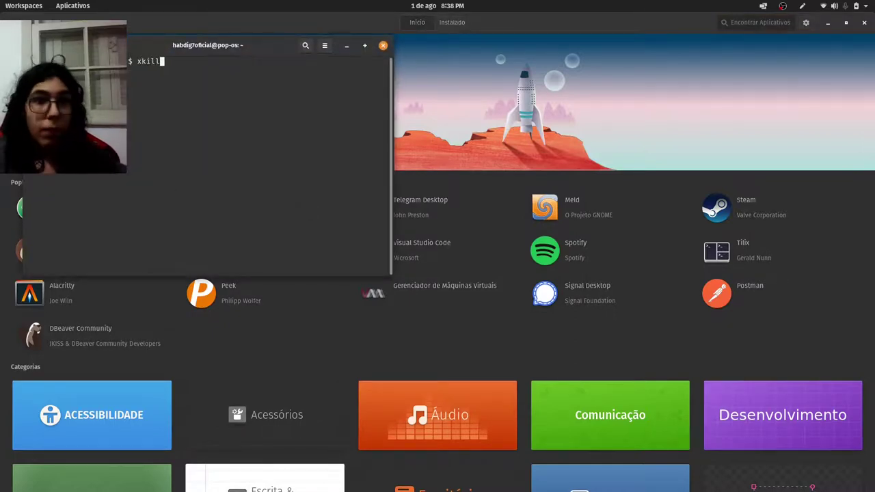
key(Return)
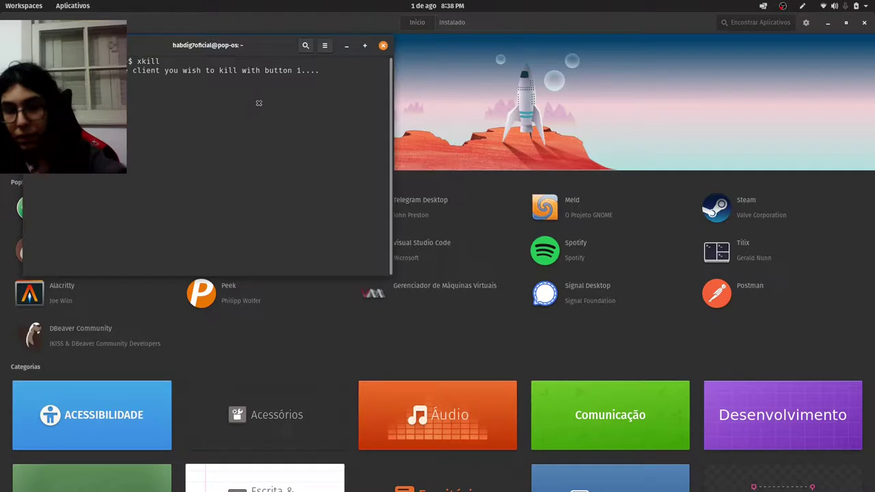
click(582, 119)
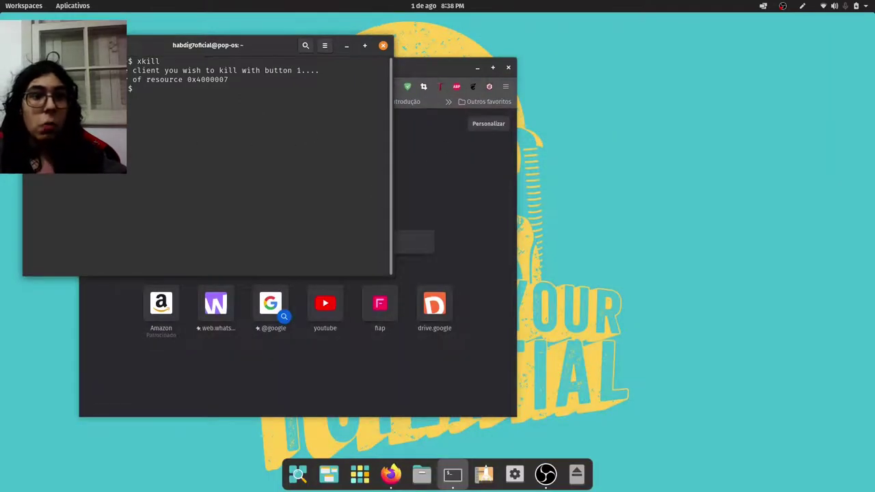
- Highlight the xkill output lines, and close the terminal and Firefox windows
drag(245, 89, 198, 91)
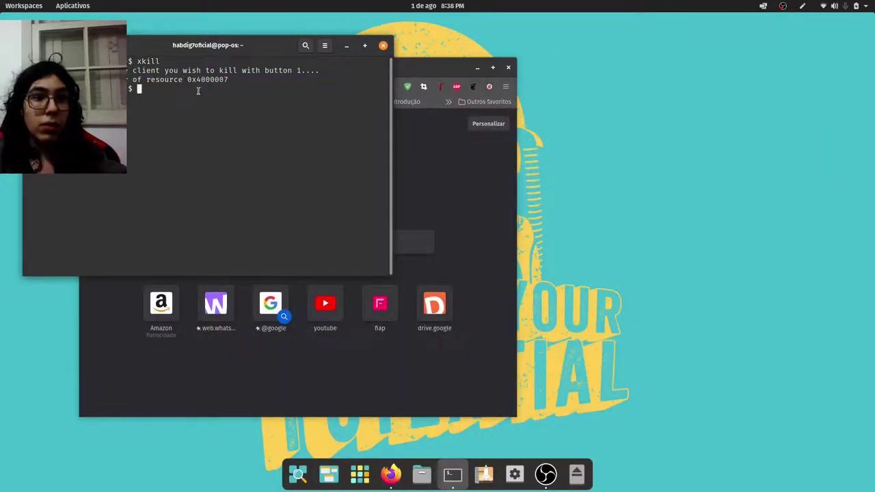
drag(387, 81, 129, 70)
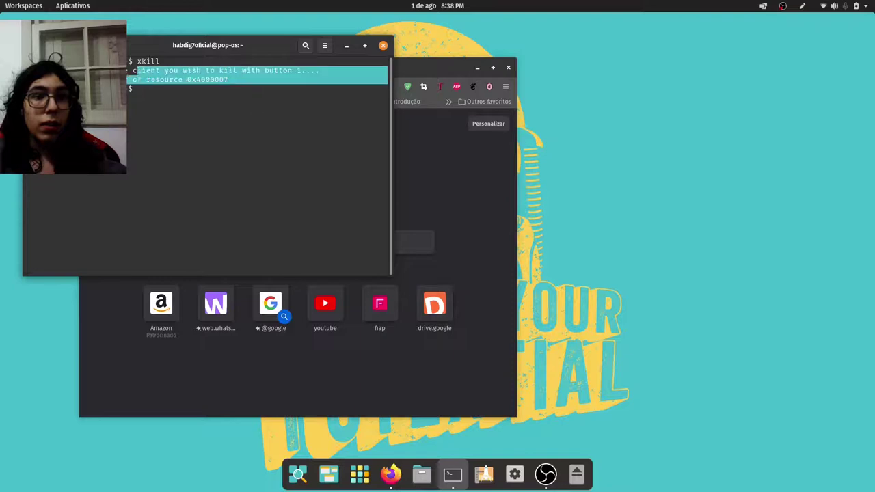
click(383, 46)
click(508, 67)
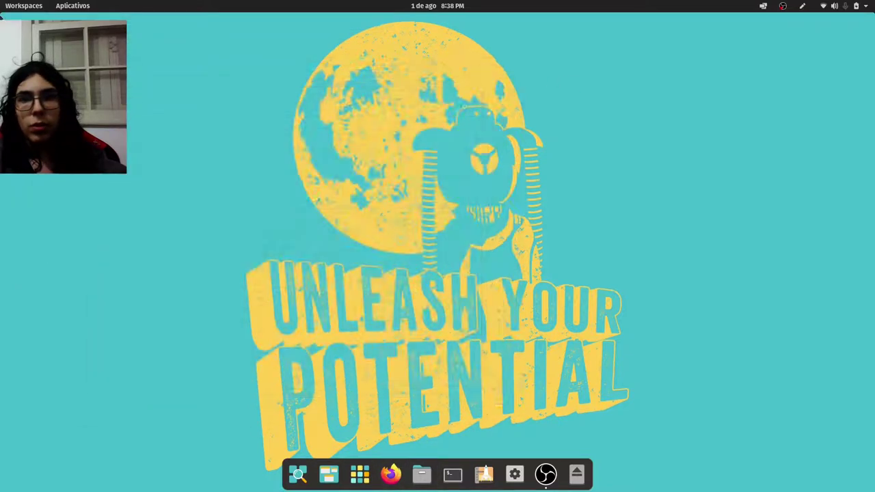
- Find Monitor do sistema by searching the applications for "moni", and look through its process list in a maximized window
click(85, 8)
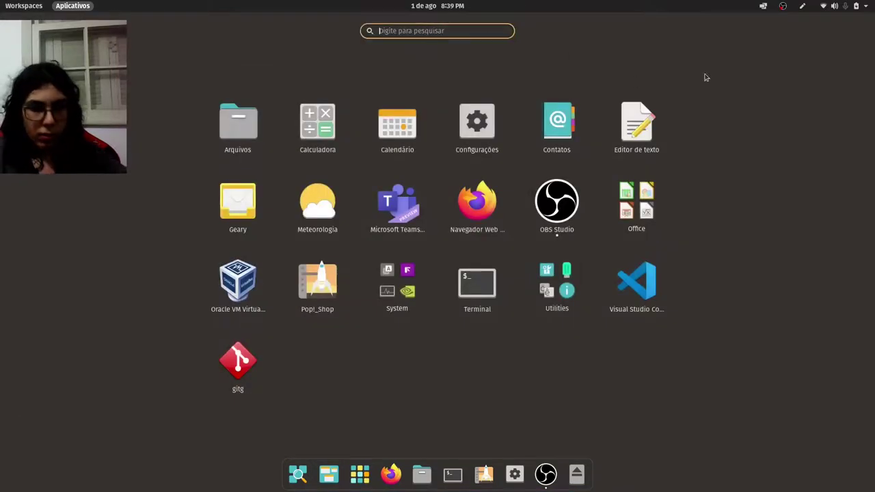
text(moni)
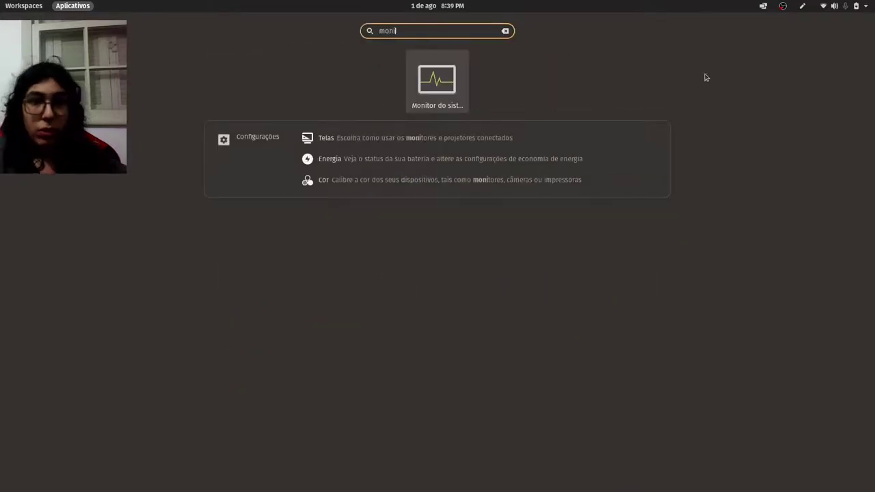
key(Return)
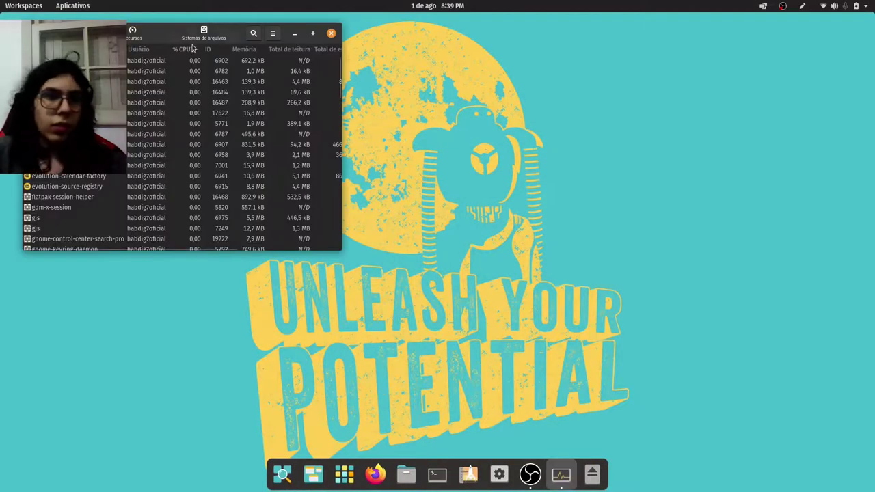
key(super+Up)
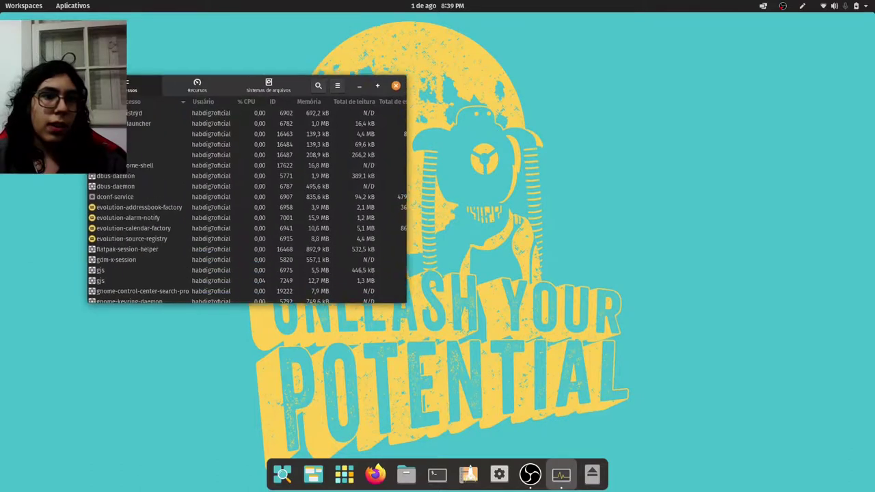
scroll(186, 302, down, 1)
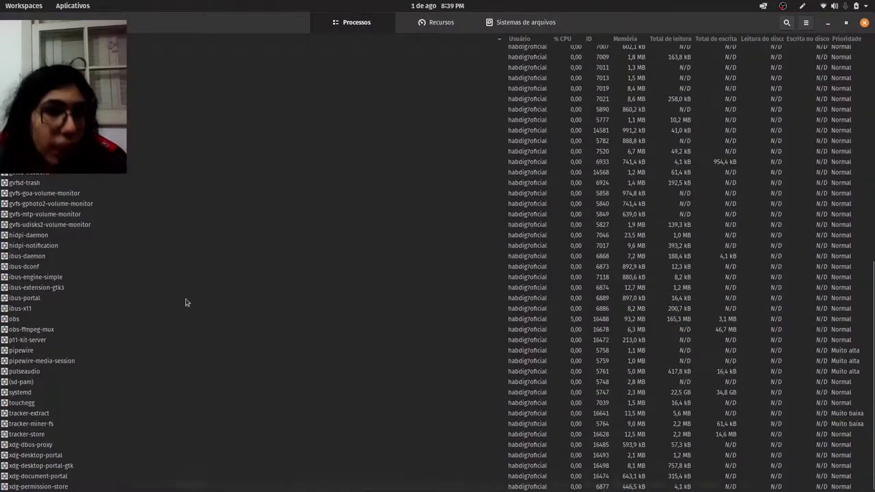
- Examine the Recursos graphs and the Sistemas de arquivos view in the system monitor
click(437, 6)
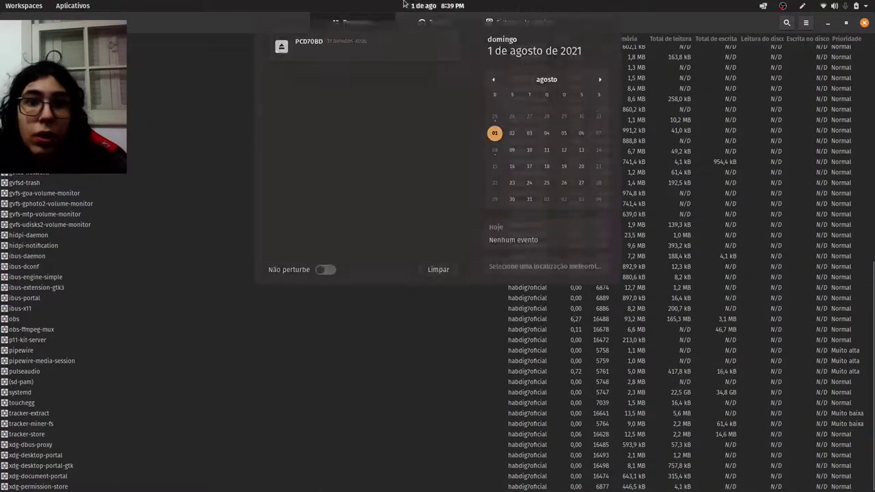
click(442, 24)
click(442, 23)
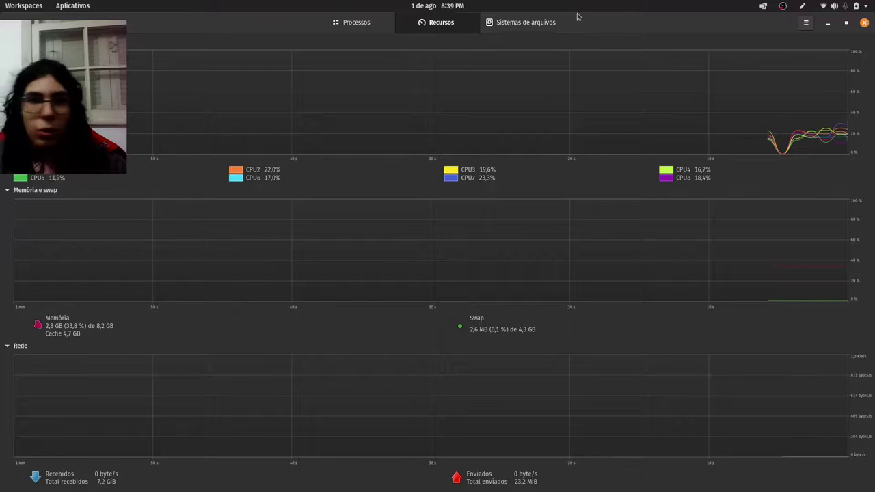
click(544, 27)
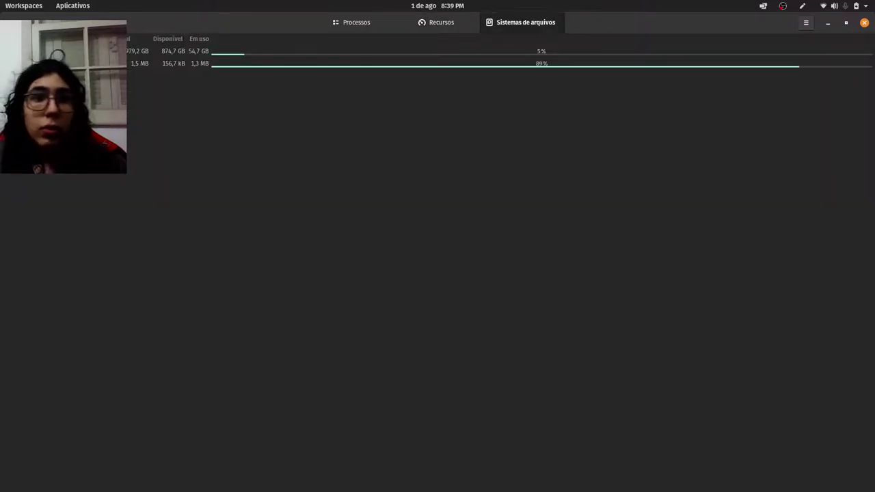
- Sort the file systems by the Em uso column with the fullest one first, and select that entry
click(488, 62)
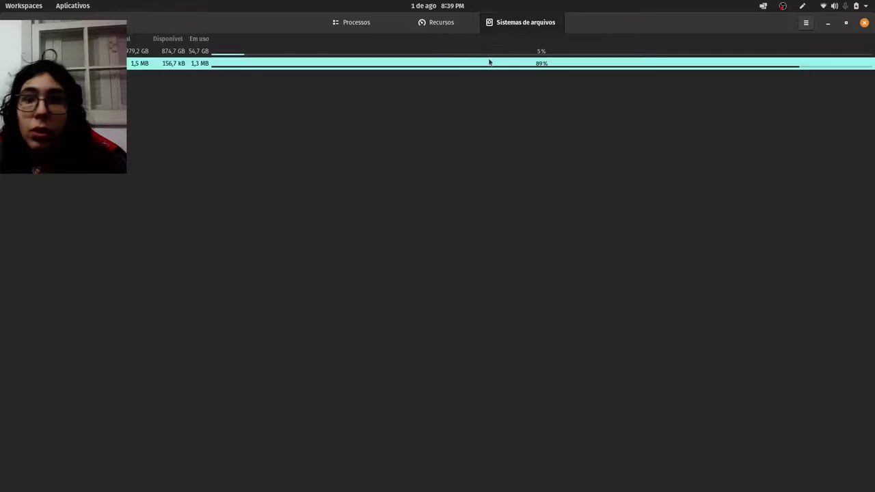
click(426, 42)
click(549, 63)
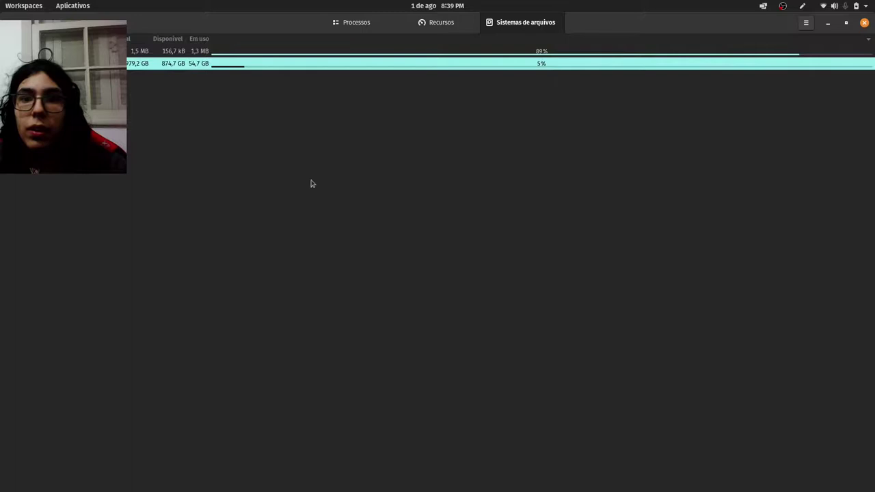
key(Up)
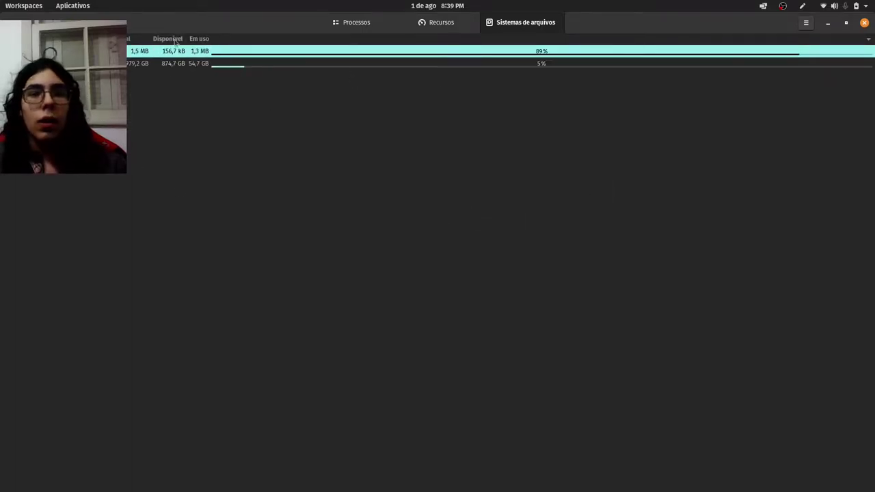
- Compare the Recursos graphs with the Processos list, finishing on the Processos view
click(437, 22)
click(352, 24)
click(441, 24)
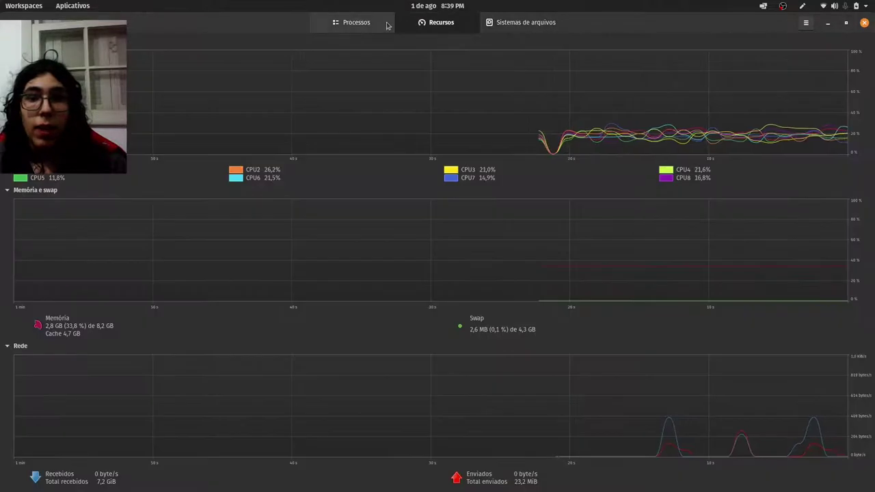
click(363, 22)
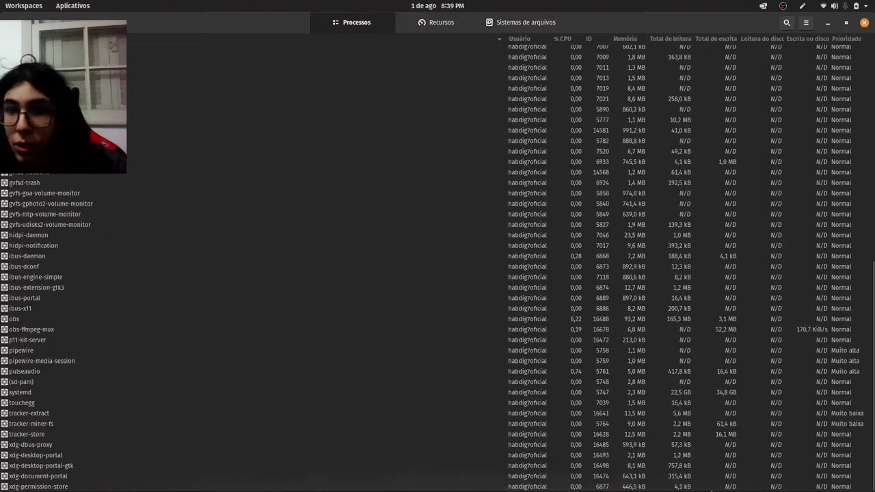
- Look through the whole process list and select the gvfsd-metadata process along the way
scroll(128, 74, up, 10)
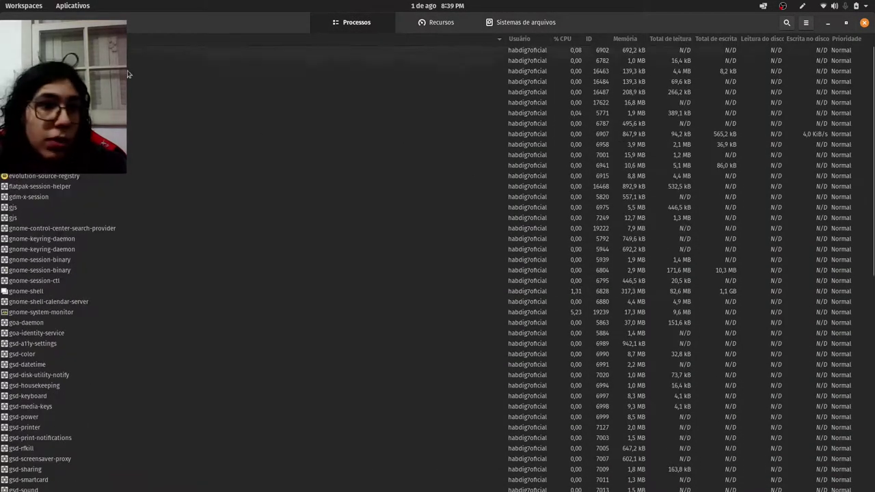
scroll(308, 207, down, 10)
click(244, 142)
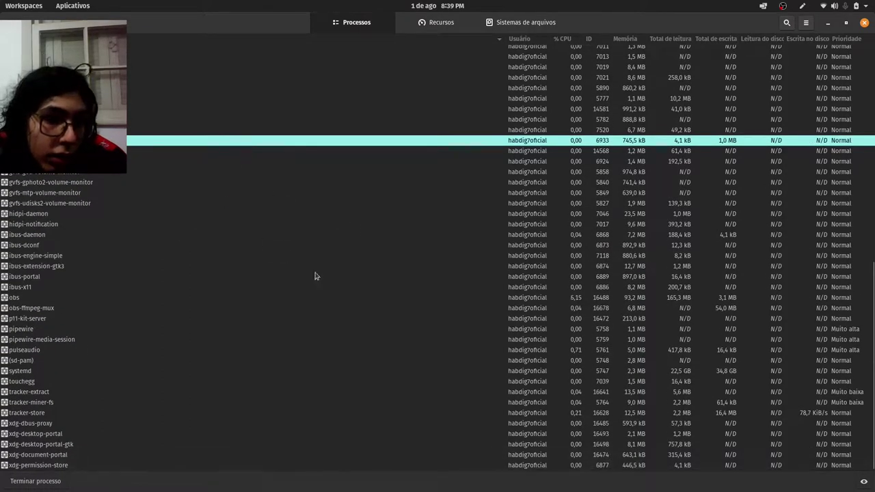
scroll(307, 316, up, 5)
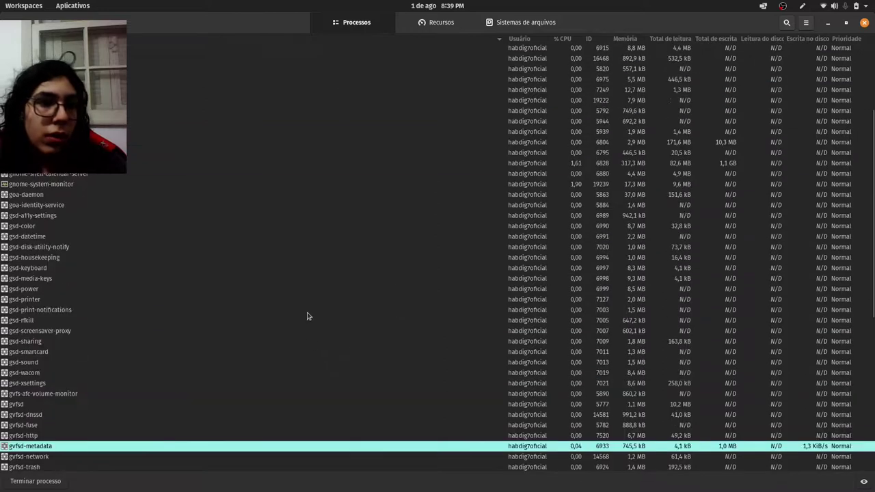
scroll(307, 316, up, 2)
- Open a new terminal window, move it aside so the process list is uncovered, and return to the system monitor
mouse_move(418, 479)
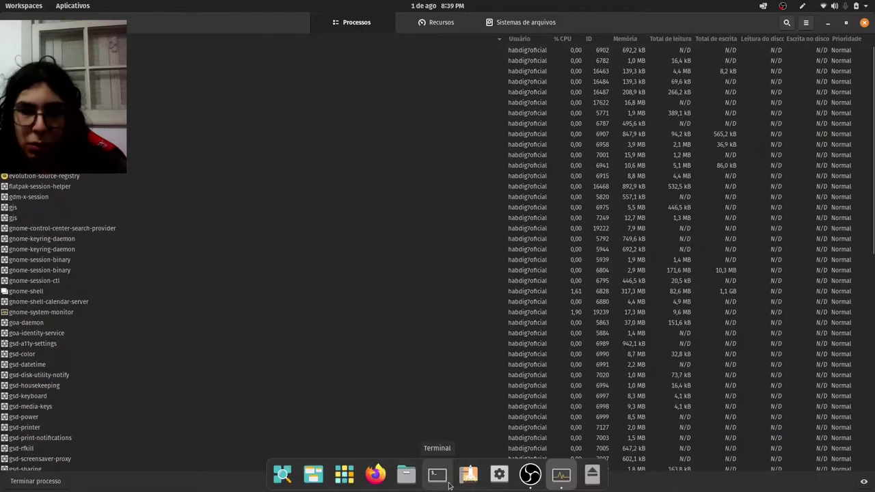
click(448, 482)
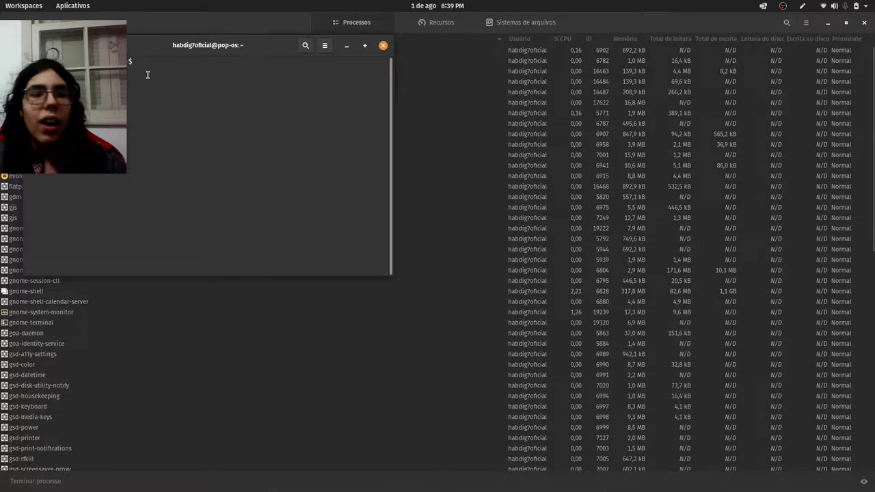
double_click(151, 45)
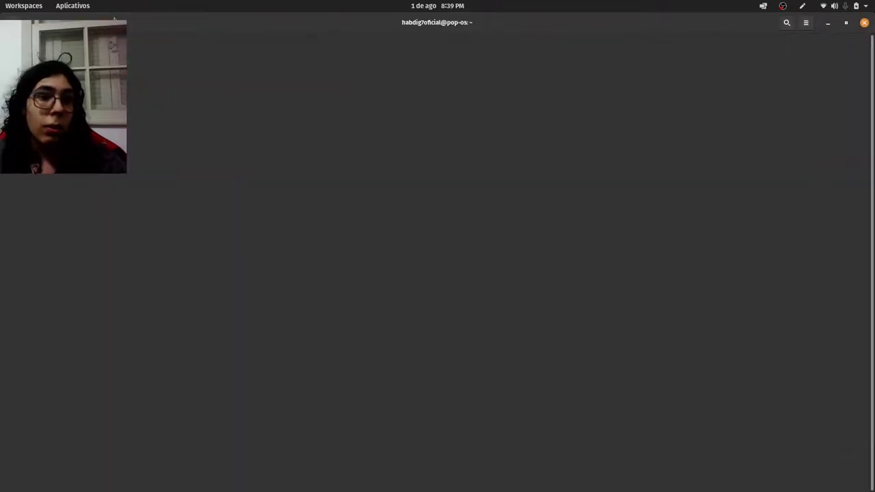
drag(115, 19, 657, 43)
click(315, 140)
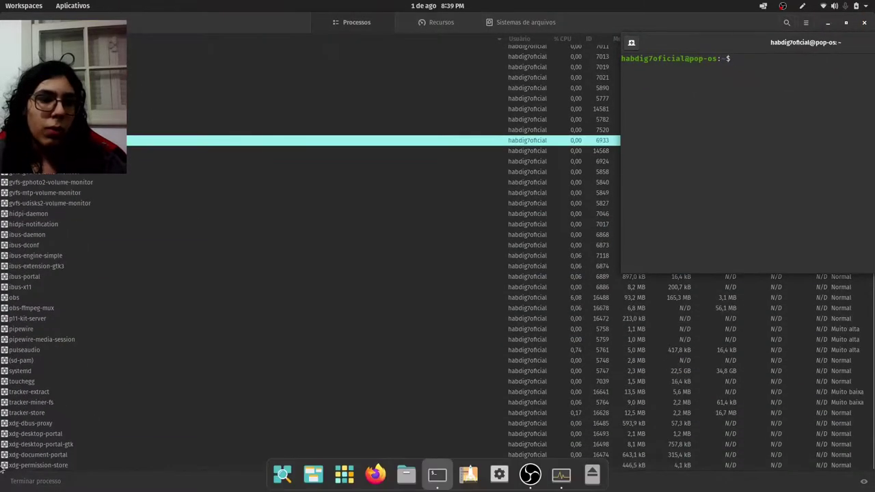
- Filter the process list for "termina" and terminate the gnome-terminal-server process
scroll(76, 358, up, 10)
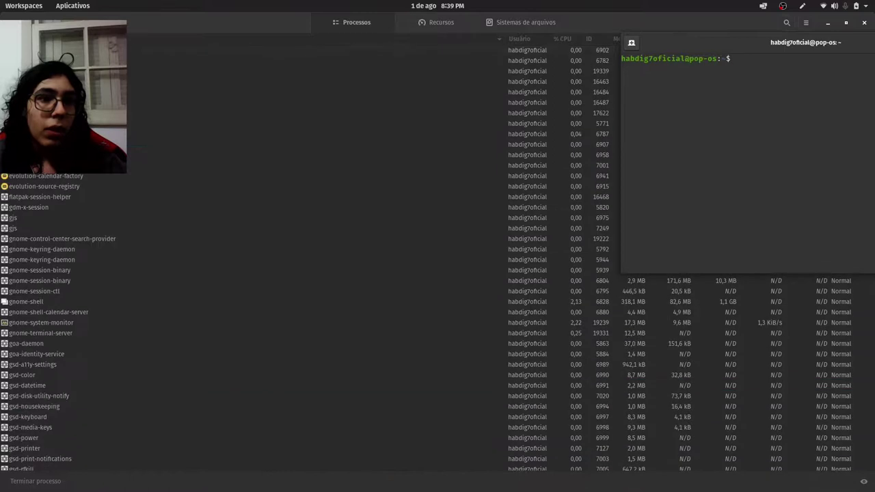
click(603, 51)
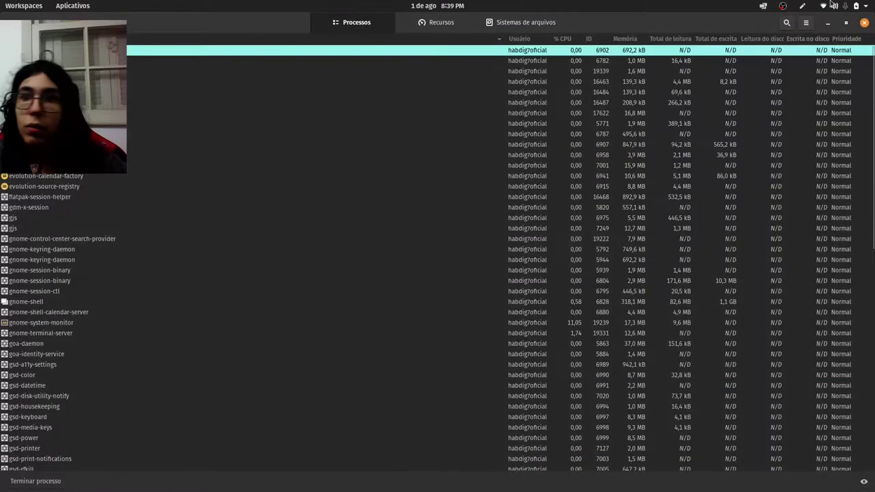
click(787, 26)
text(ter)
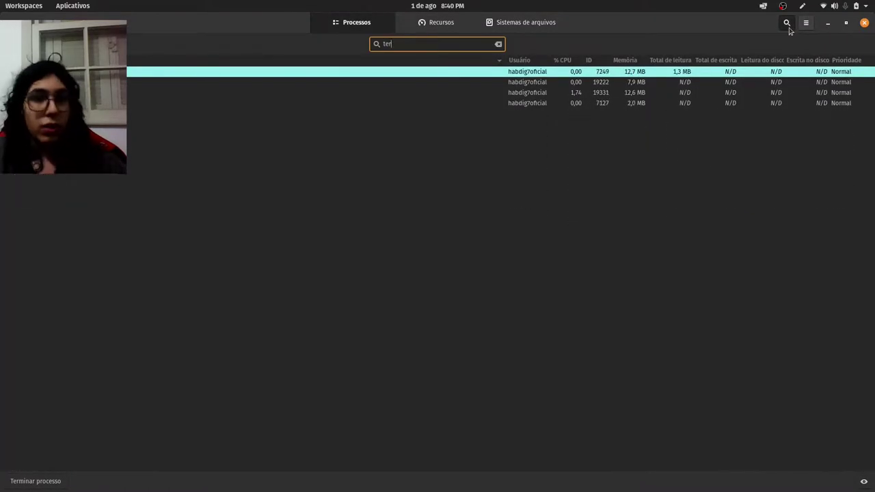
text(mina)
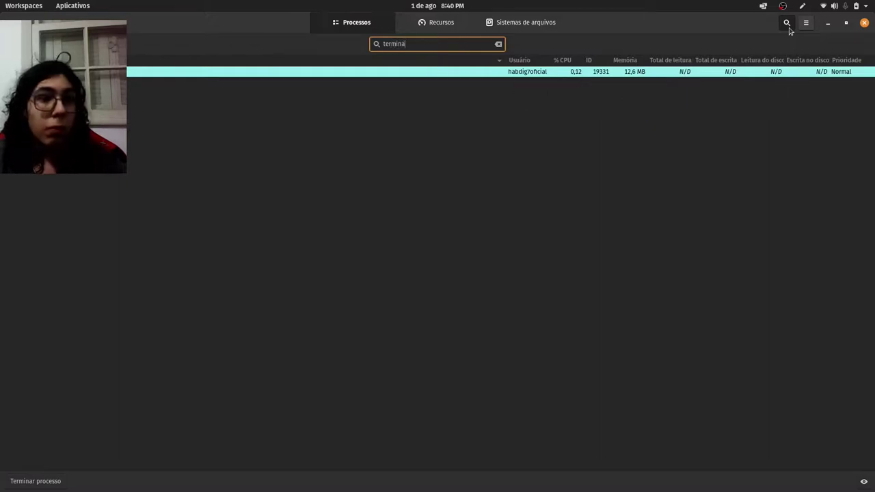
click(41, 483)
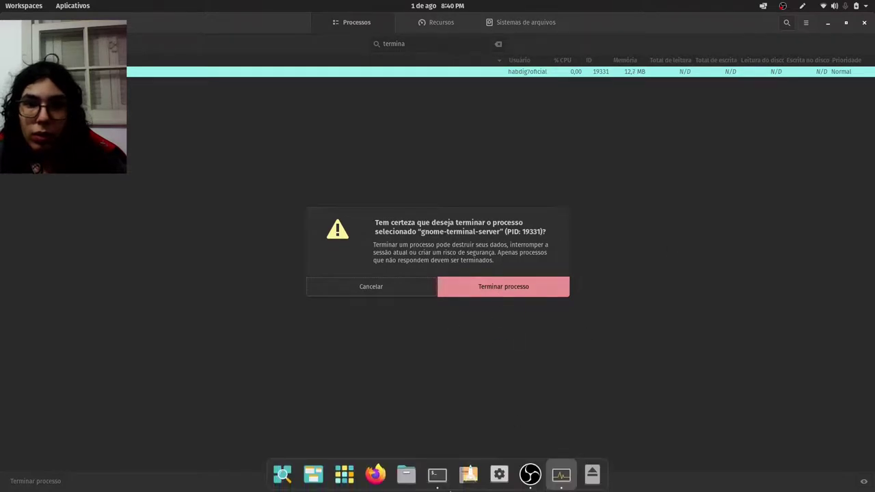
click(490, 287)
mouse_move(471, 489)
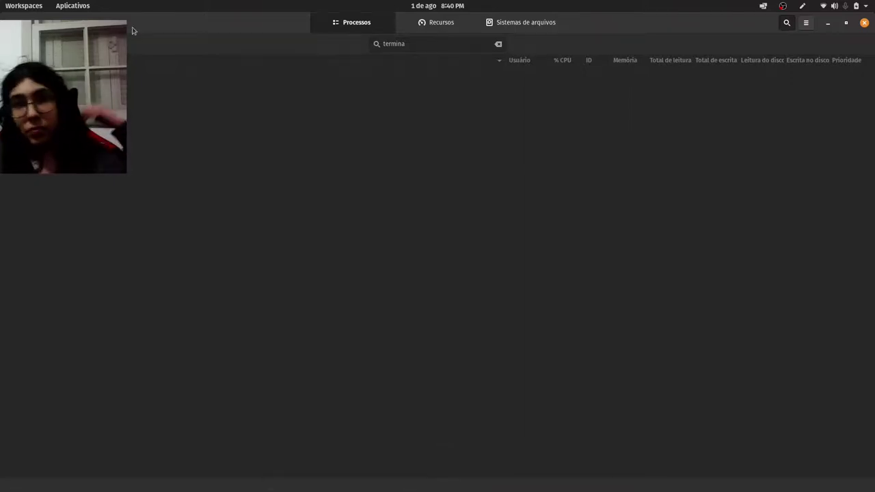
- Clear the process search filter and close the system monitor
click(483, 11)
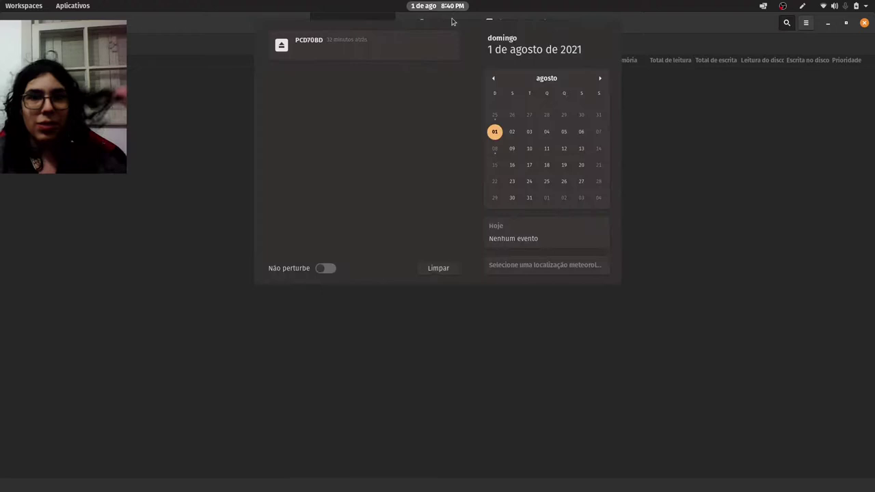
click(437, 13)
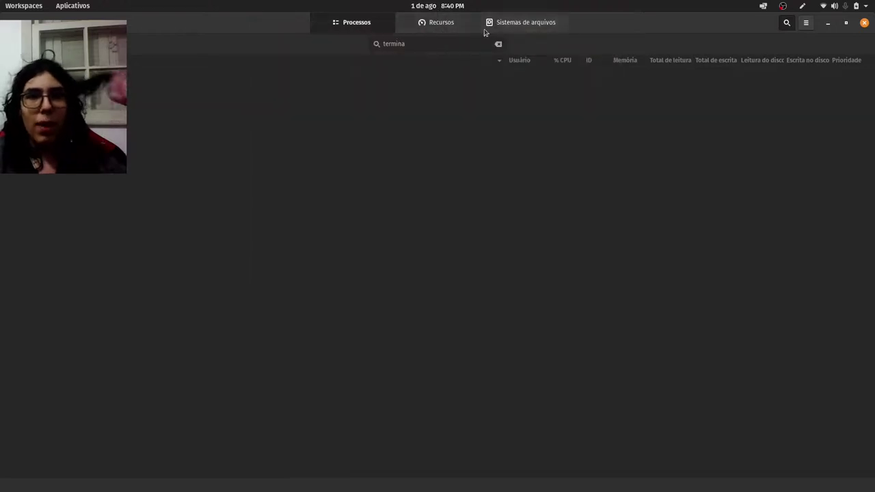
click(499, 45)
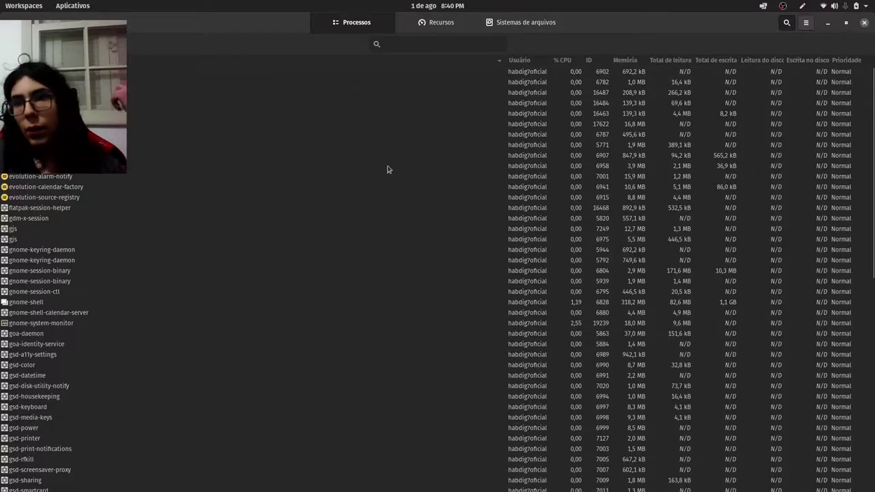
key(ctrl+q)
- Look at the workspaces overview and leave it, and open a Firefox window and close it again
click(21, 6)
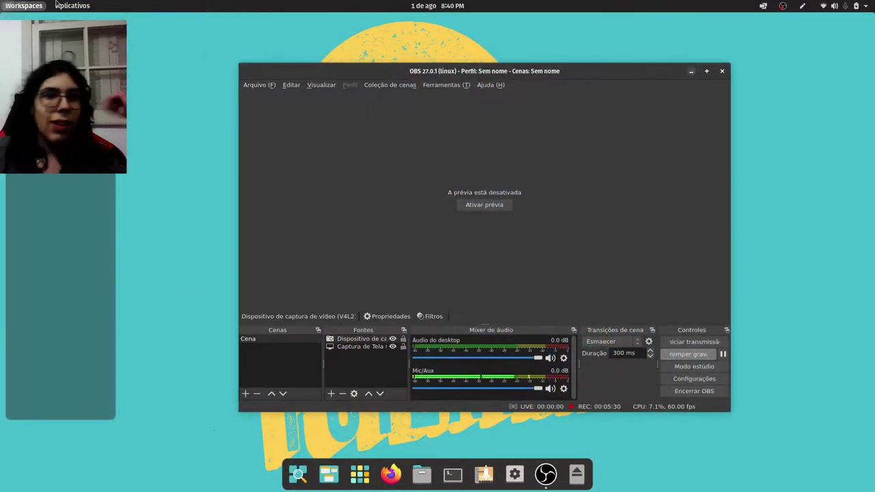
click(21, 6)
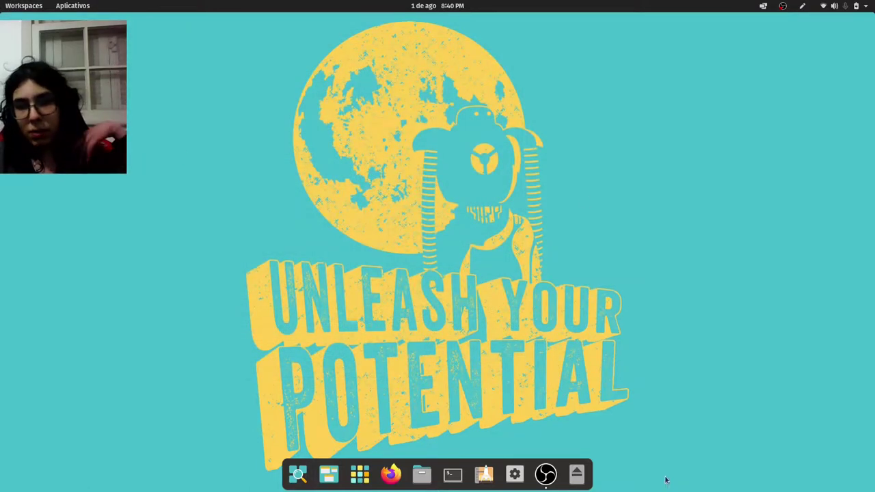
click(391, 474)
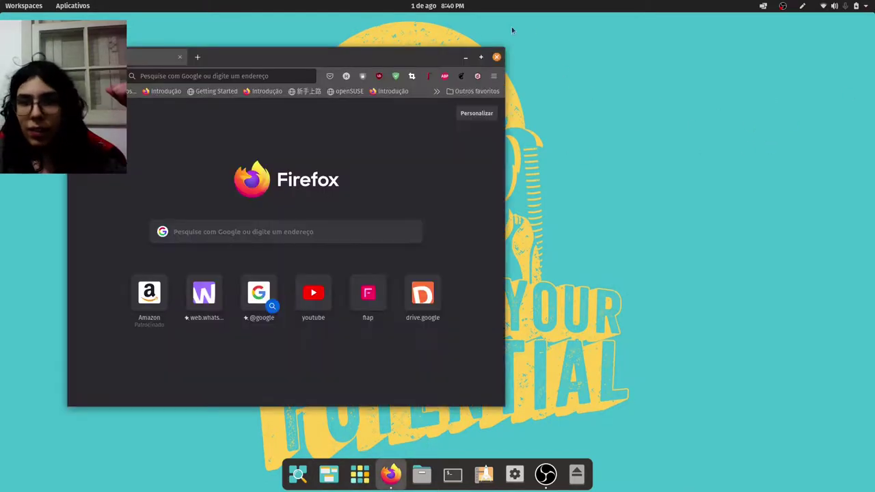
click(497, 58)
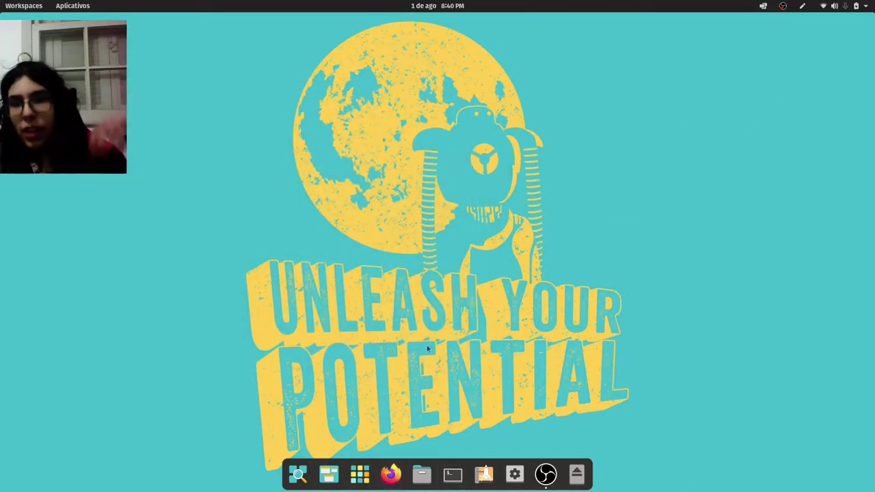